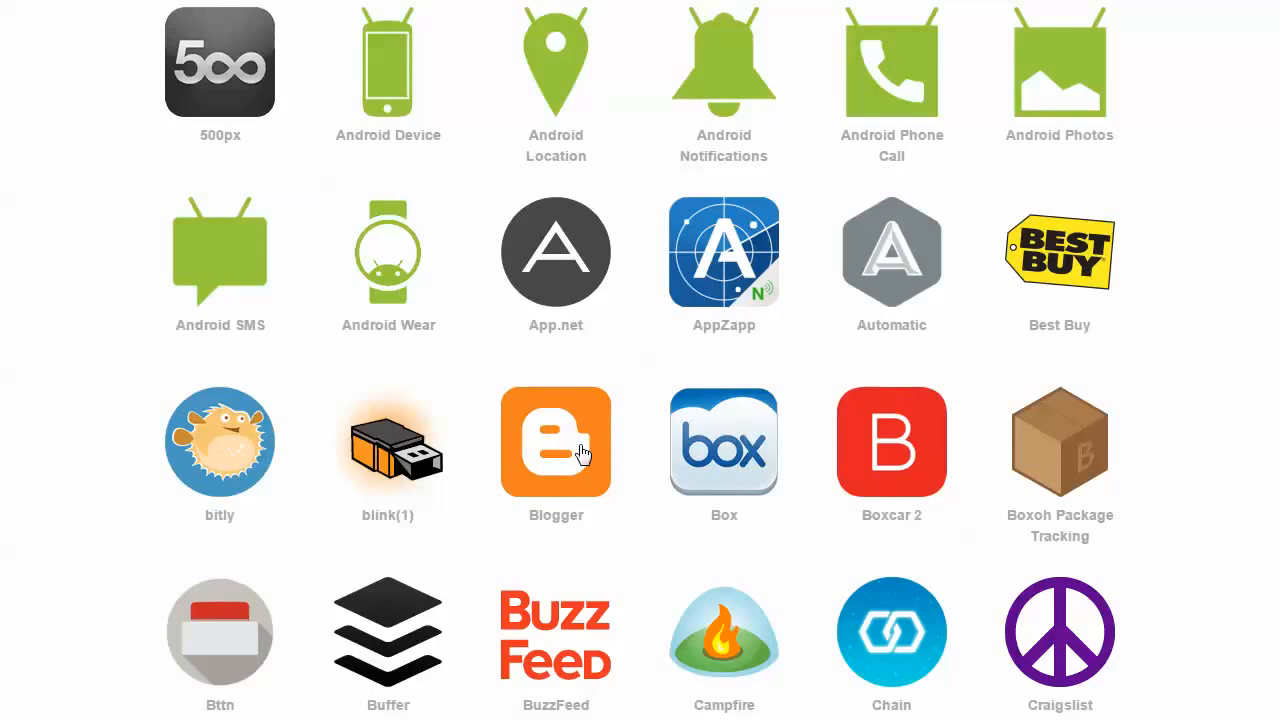
Look through the full catalogue of available channels, from 500px to the Twitter and WeMo entries.
scroll(553, 403, "down", 3)
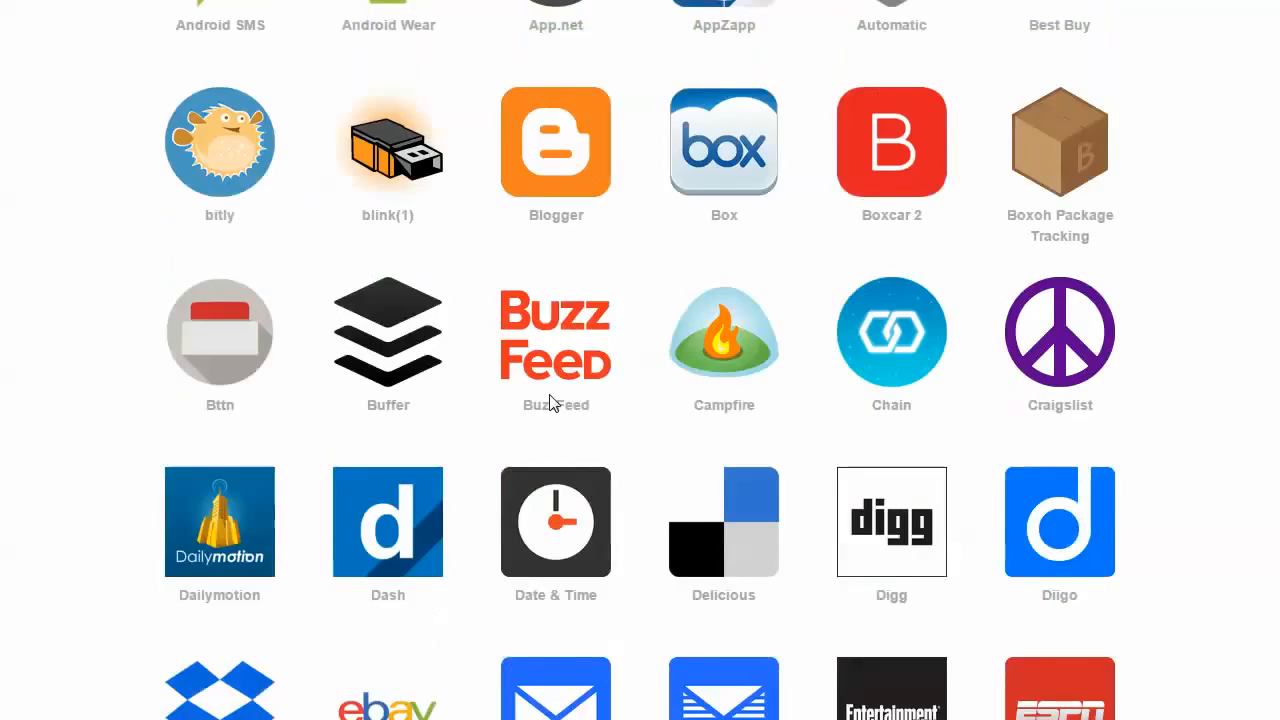
scroll(800, 530, "down", 6)
scroll(800, 522, "down", 20)
scroll(863, 568, "down", 6)
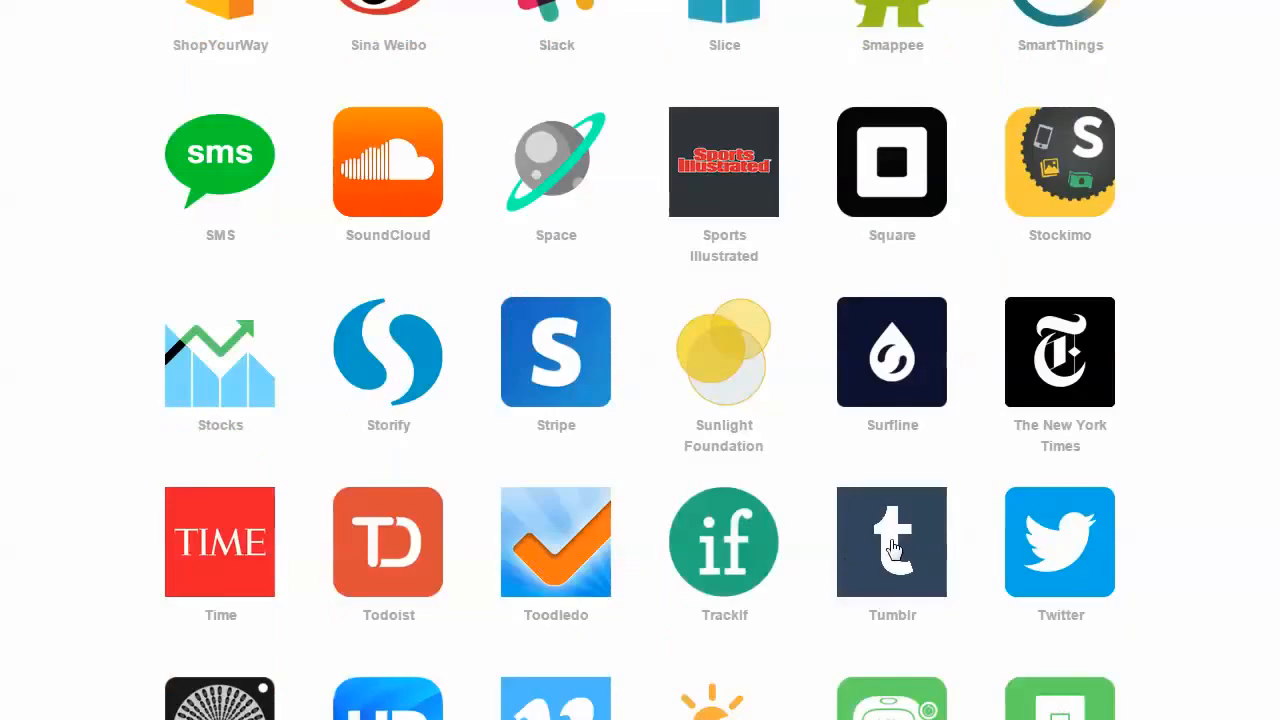
scroll(891, 547, "up", 20)
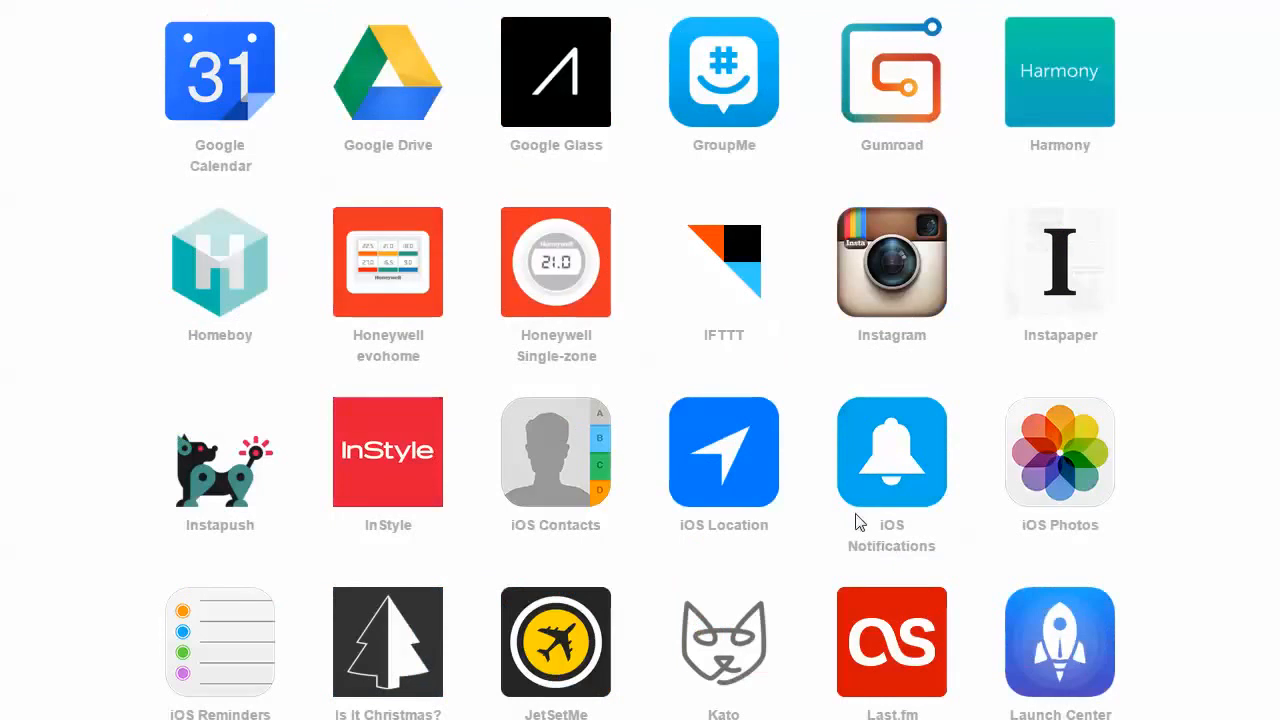
scroll(837, 494, "down", 12)
scroll(808, 466, "up", 12)
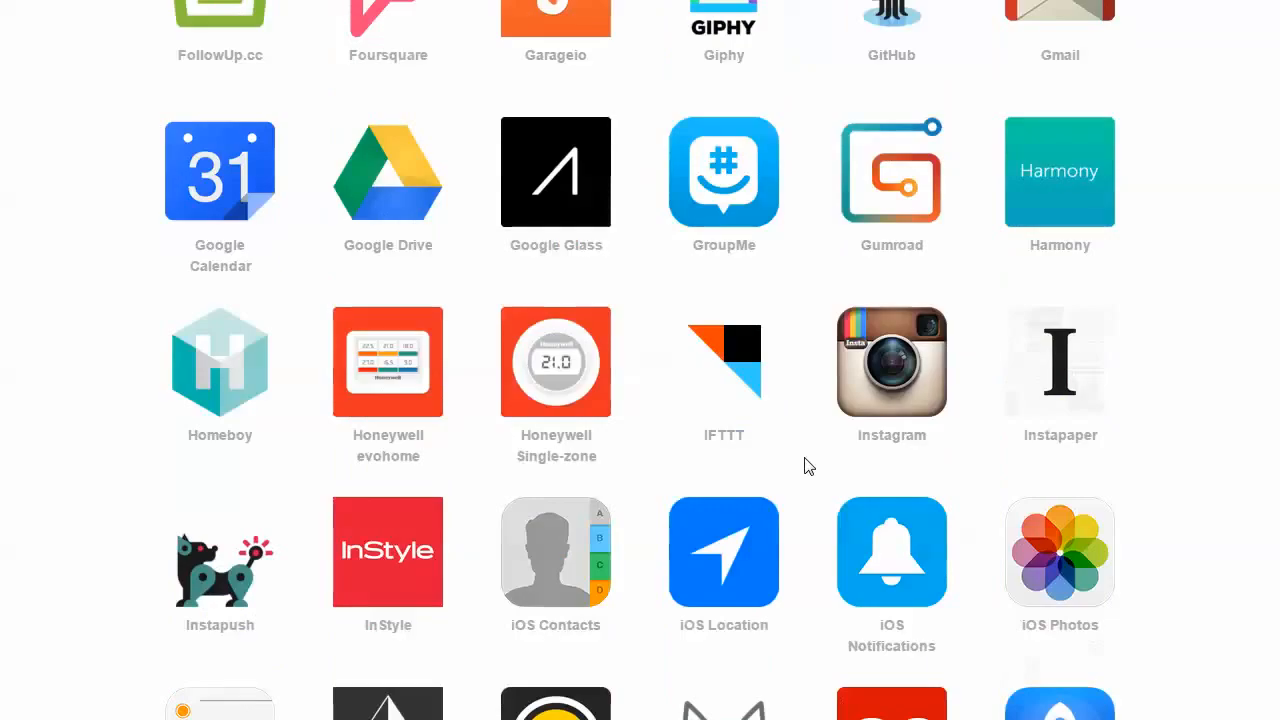
scroll(808, 466, "up", 5)
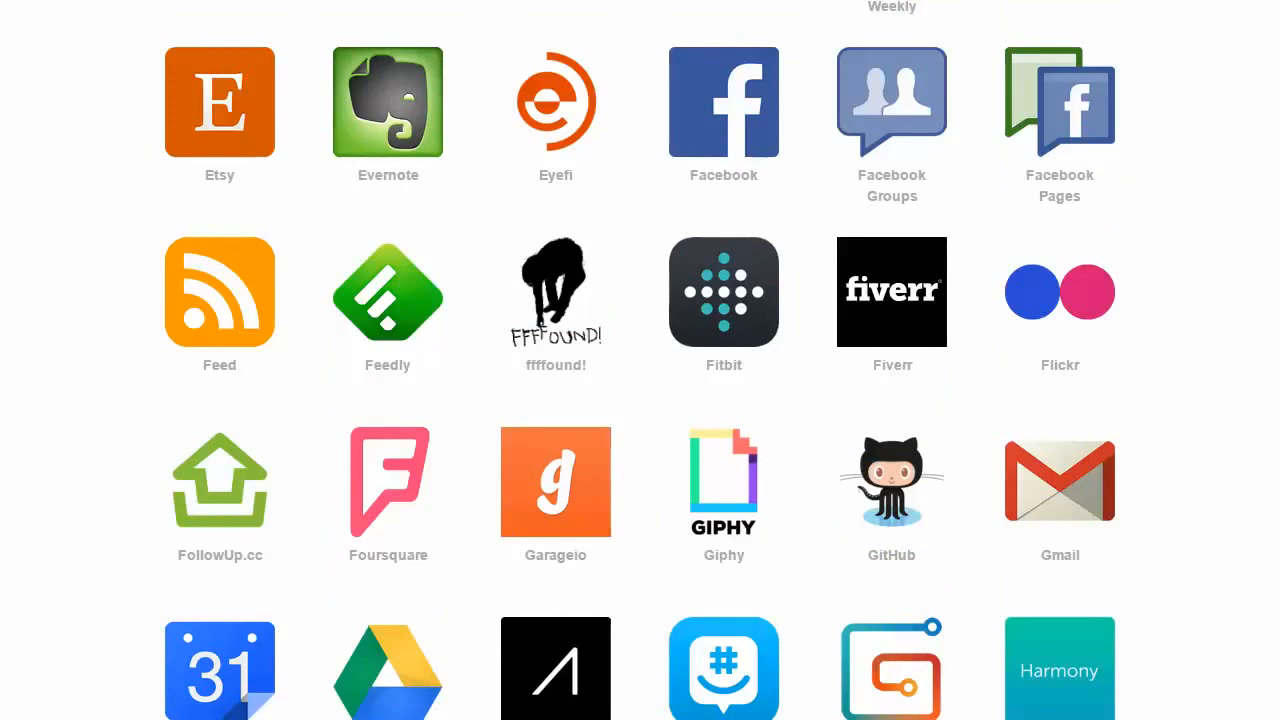
scroll(1274, 716, "down", 20)
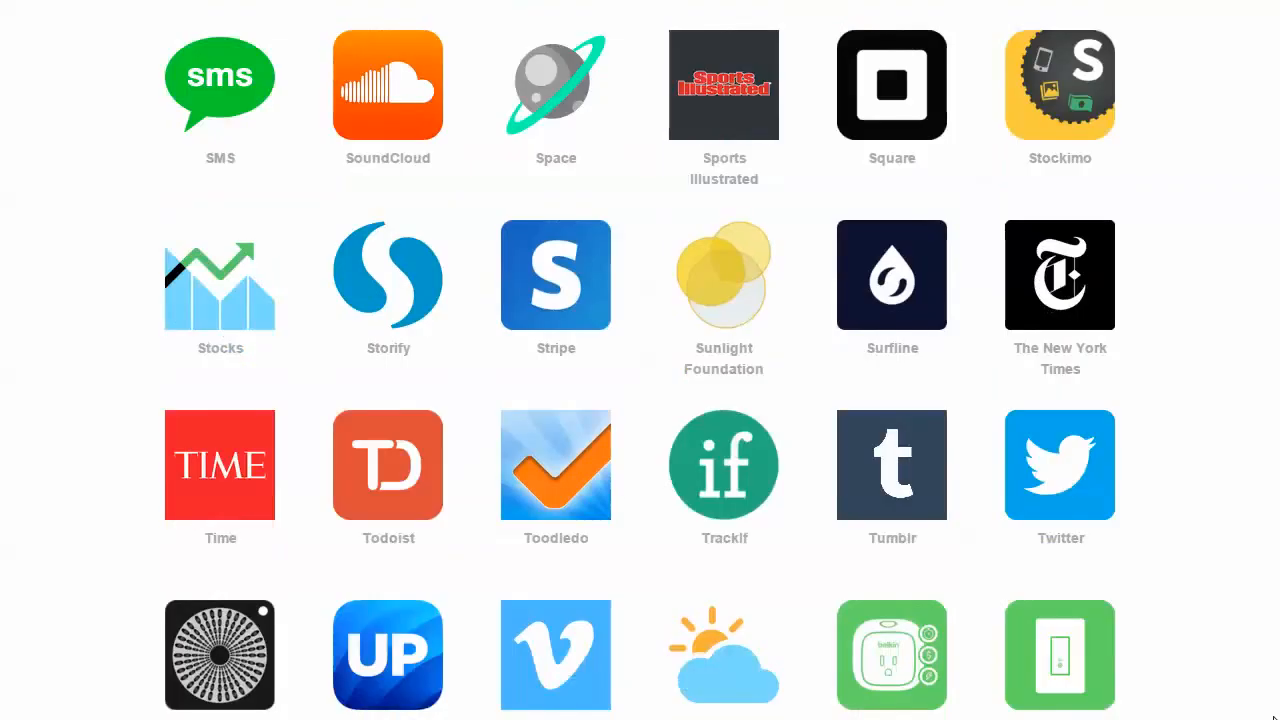
scroll(640, 360, "up", 20)
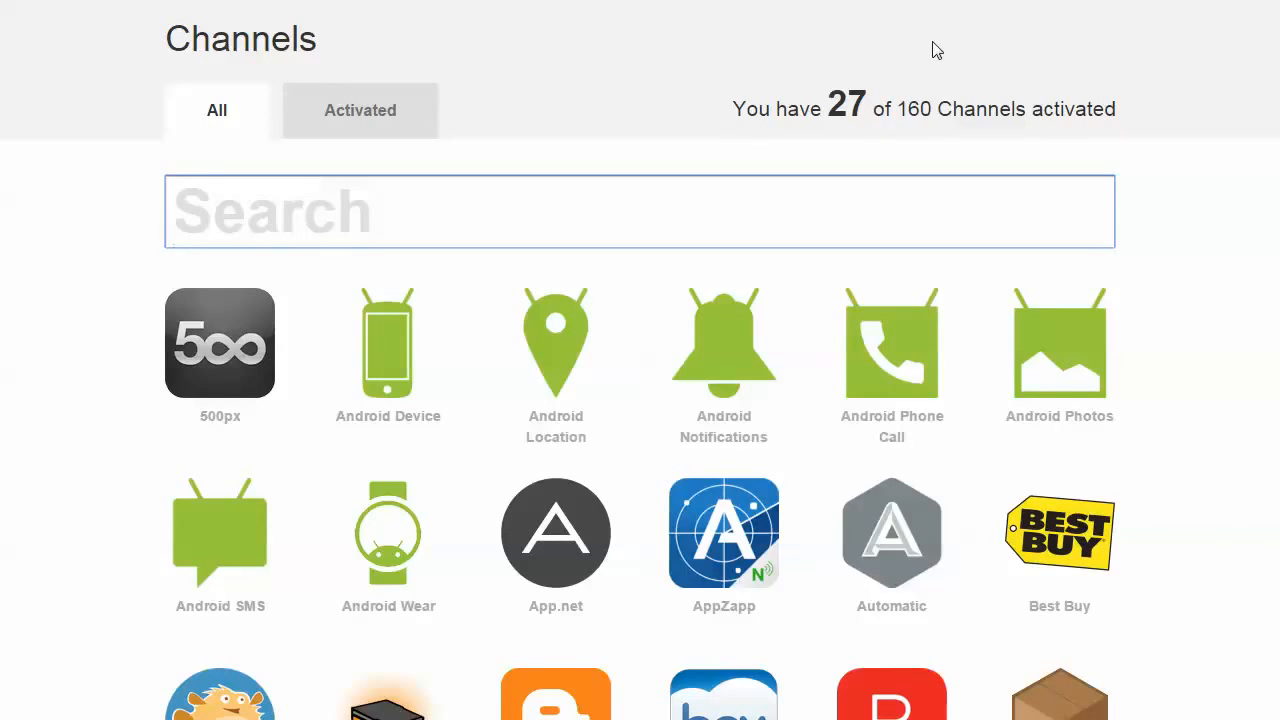
scroll(640, 360, "up", 1)
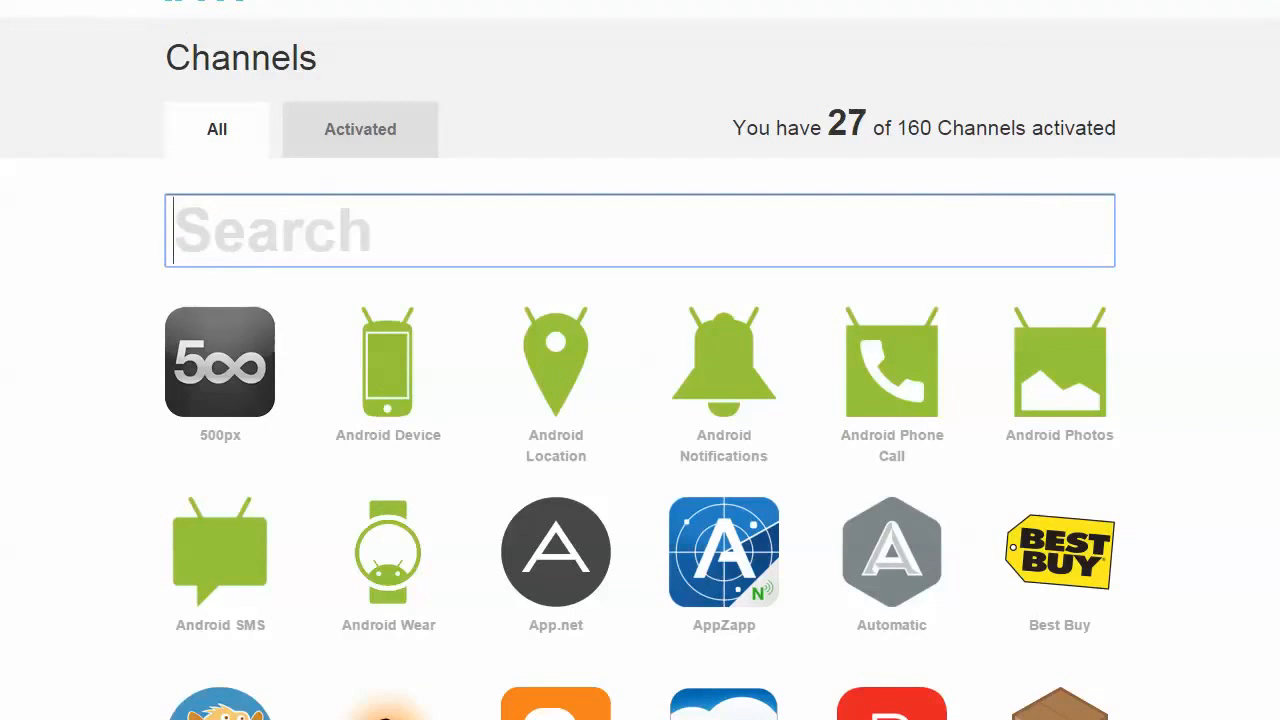
scroll(1275, 165, "down", 4)
scroll(1275, 165, "down", 20)
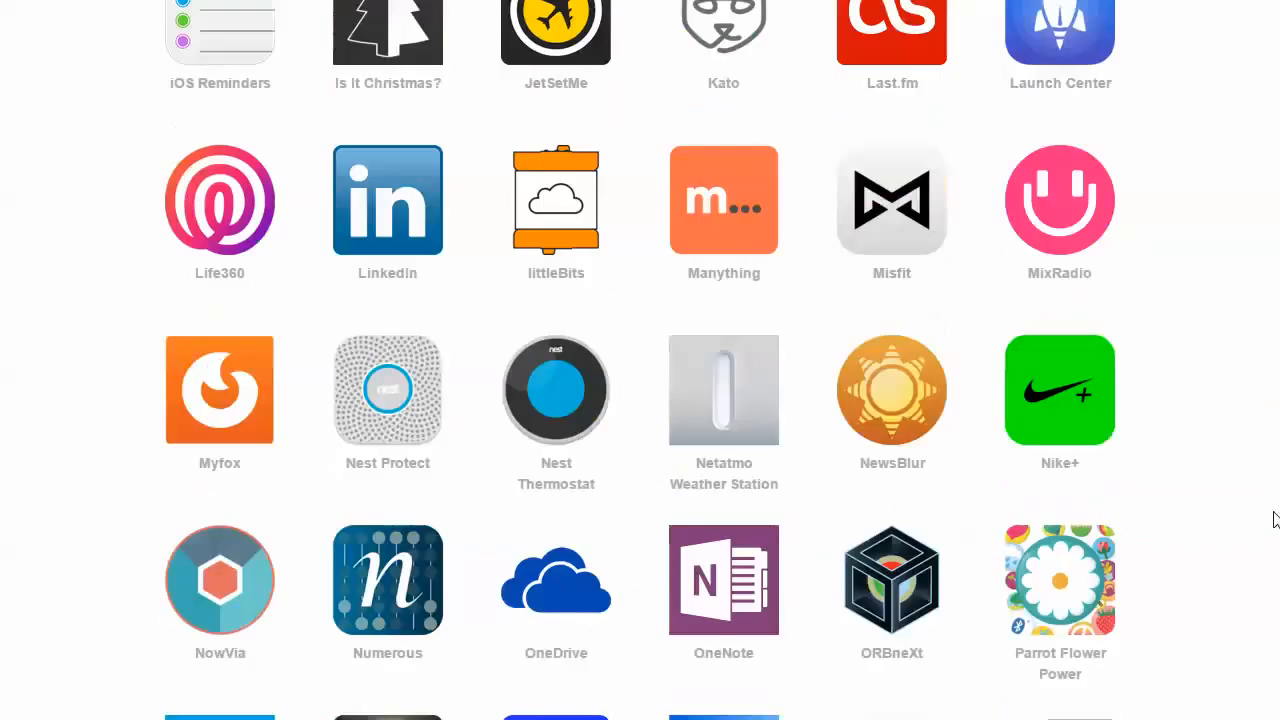
scroll(885, 600, "down", 4)
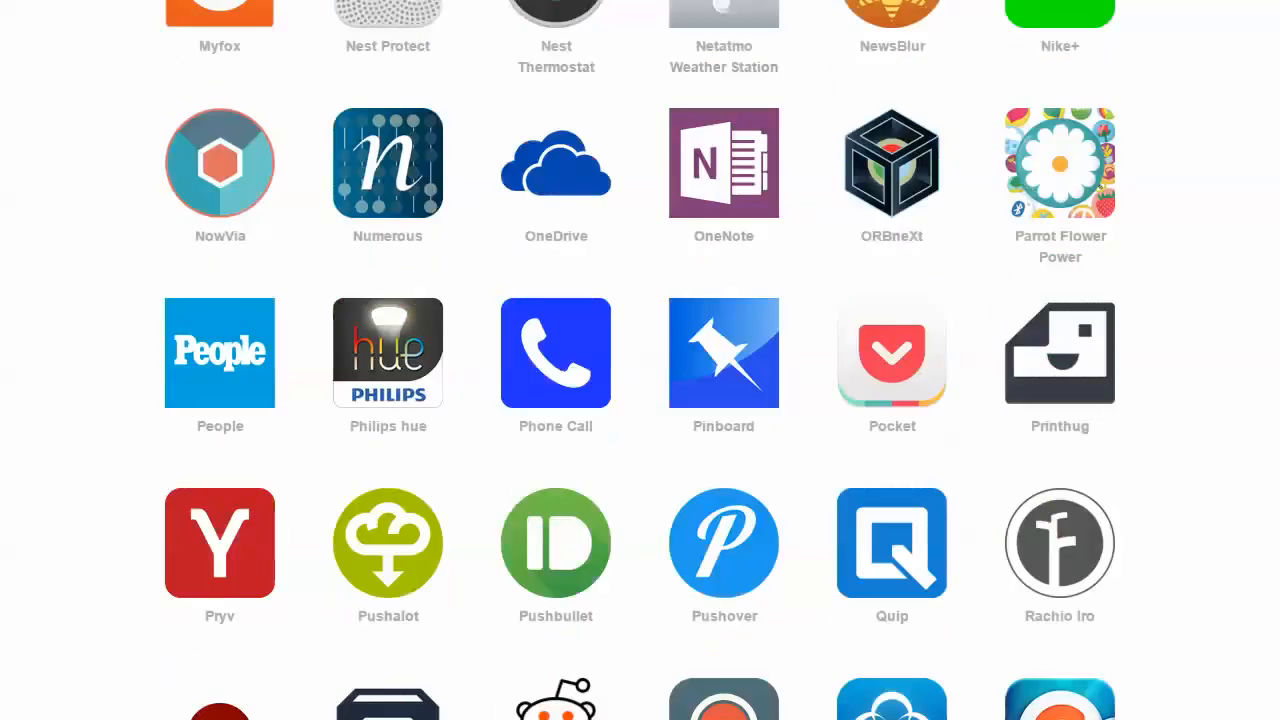
scroll(640, 360, "up", 20)
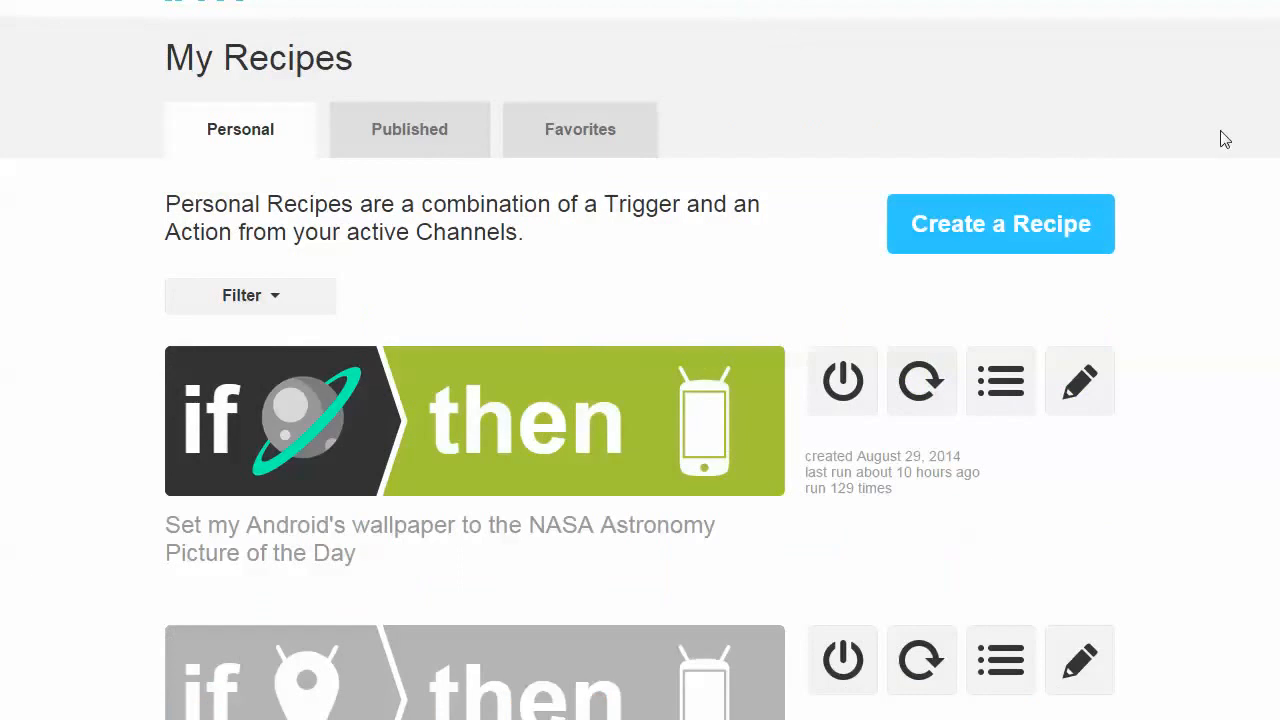
Start a new recipe with Feed as the trigger channel and "New feed item" as the trigger.
left_click(1000, 223)
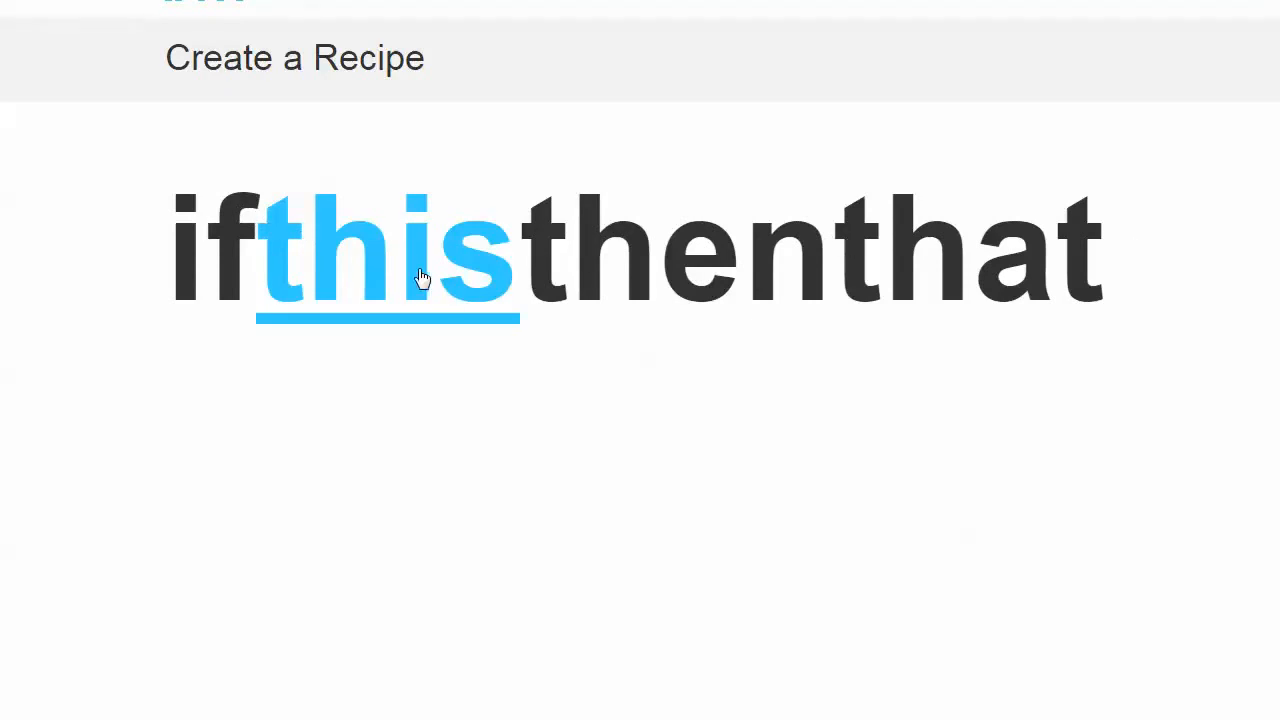
left_click(367, 290)
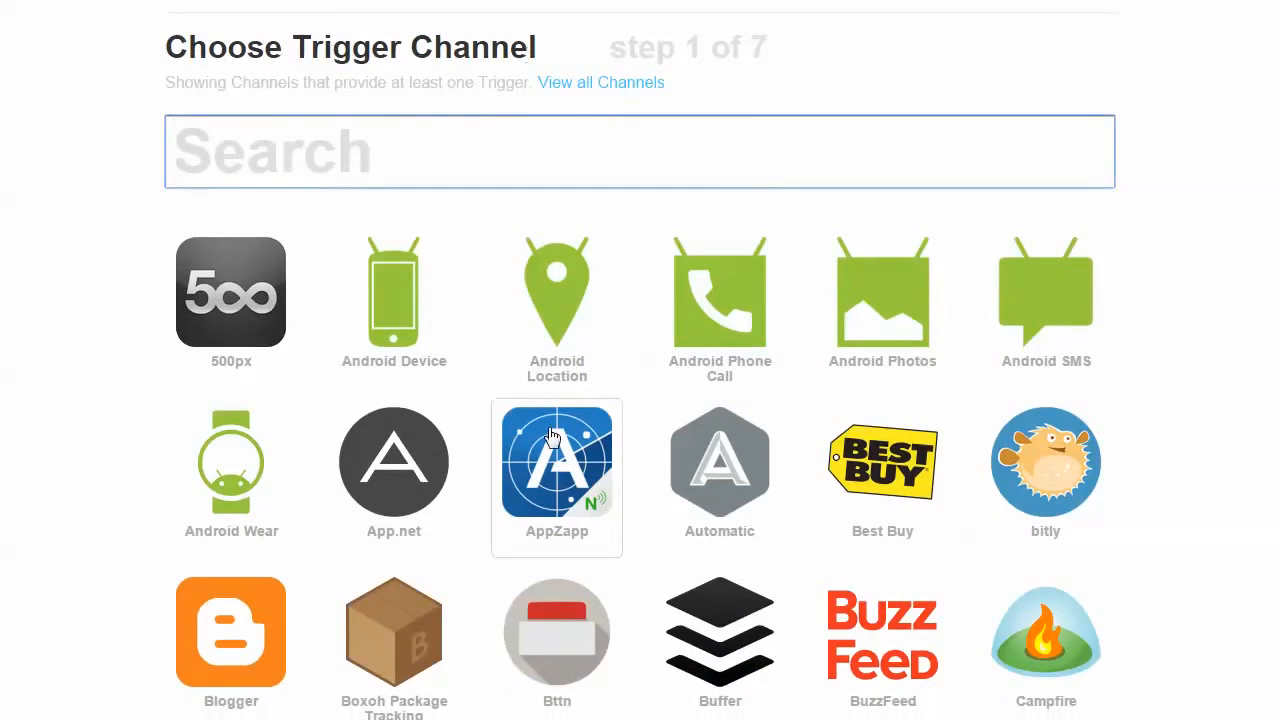
scroll(551, 432, "down", 6)
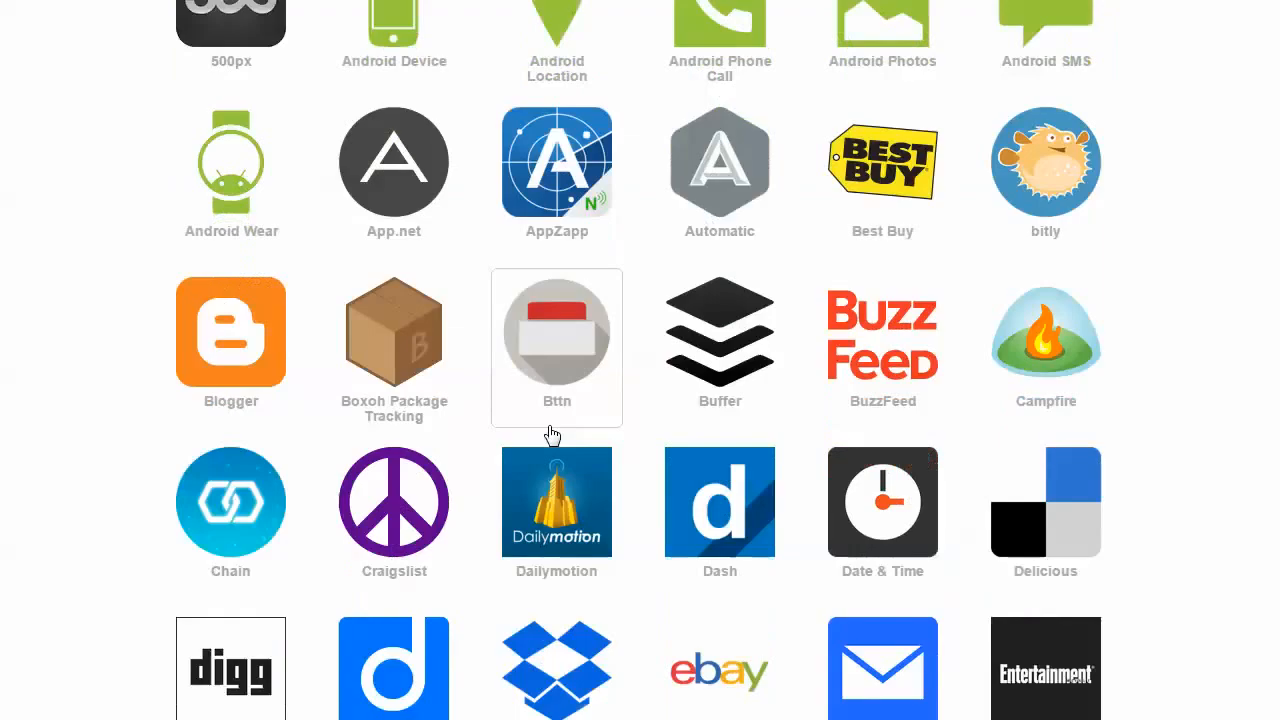
scroll(551, 432, "down", 1)
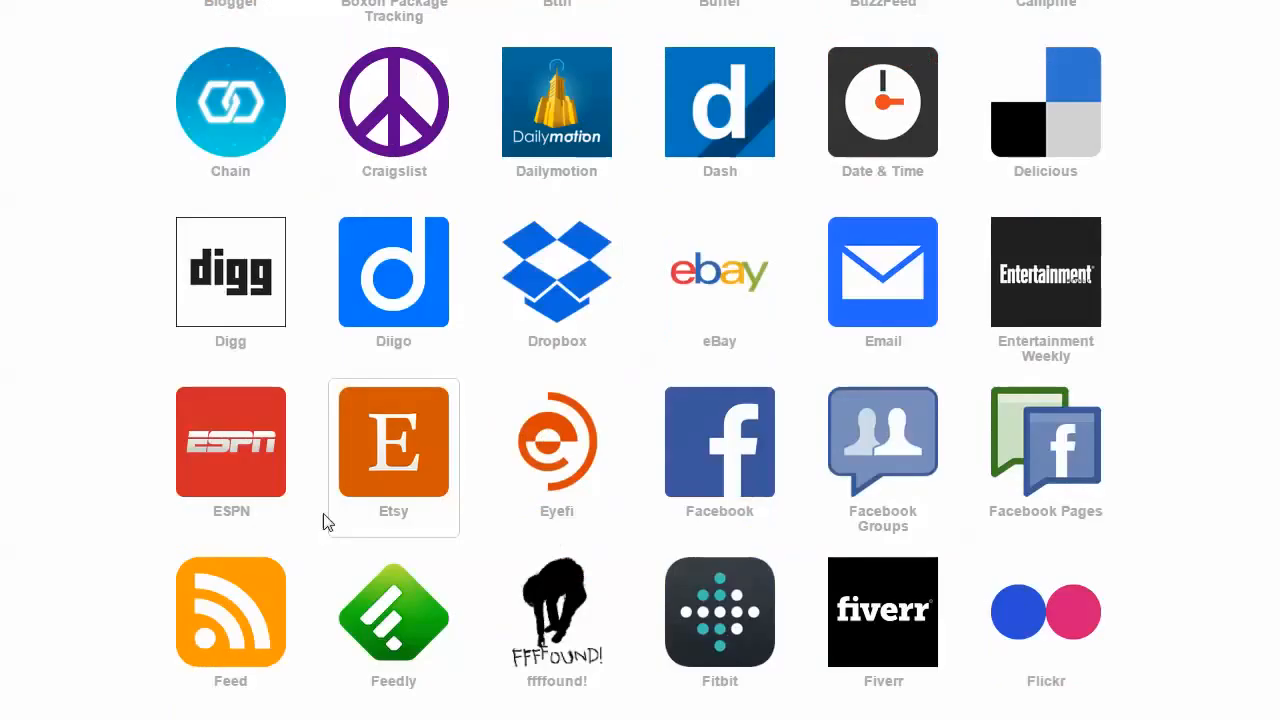
left_click(252, 594)
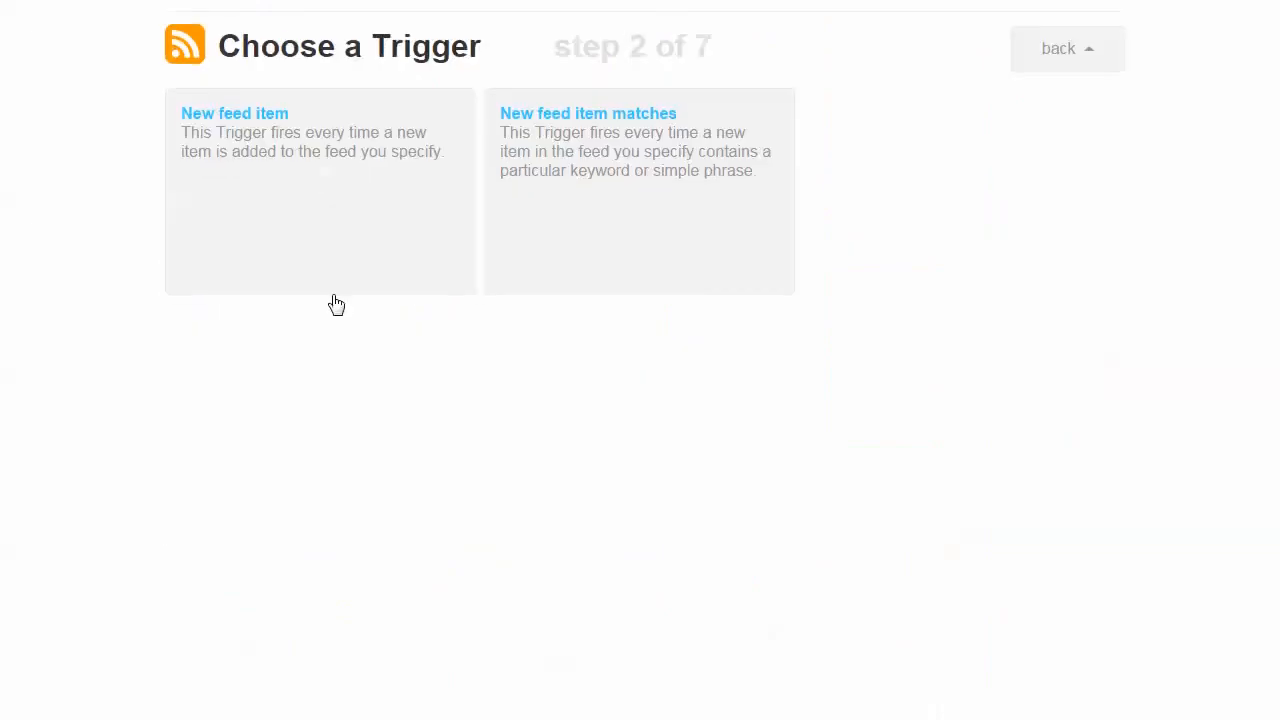
left_click(339, 255)
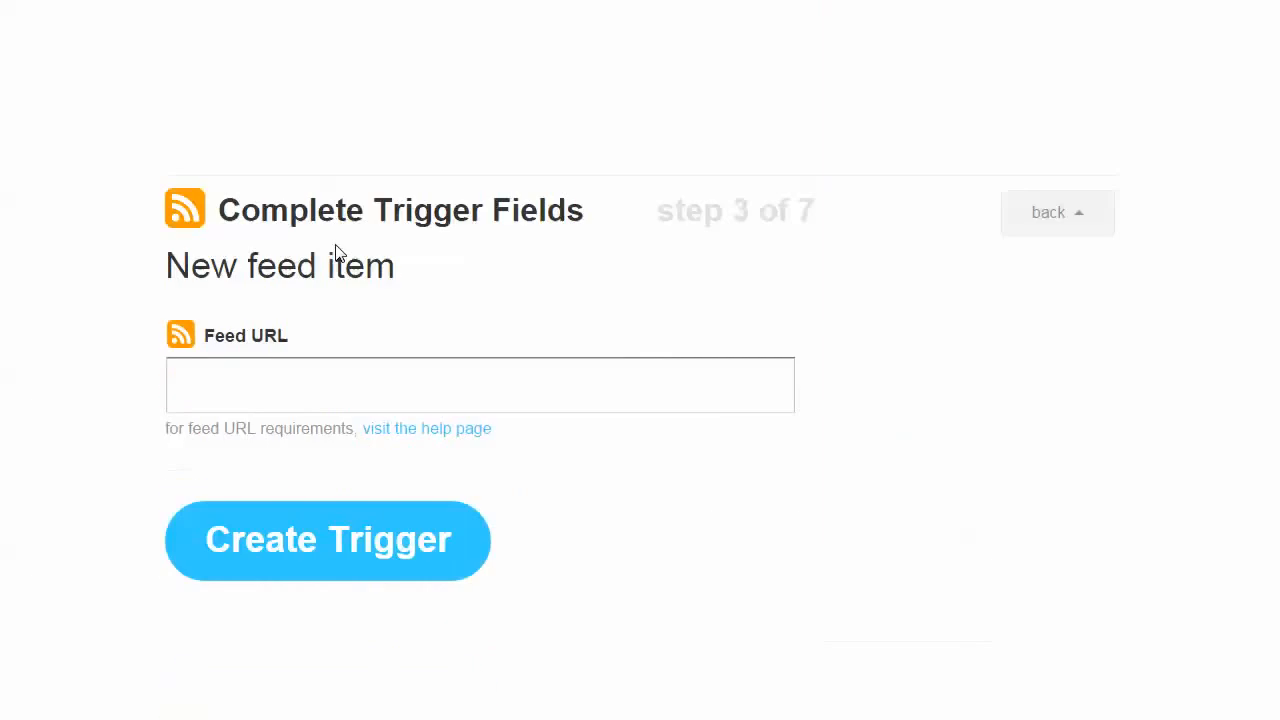
type("ht")
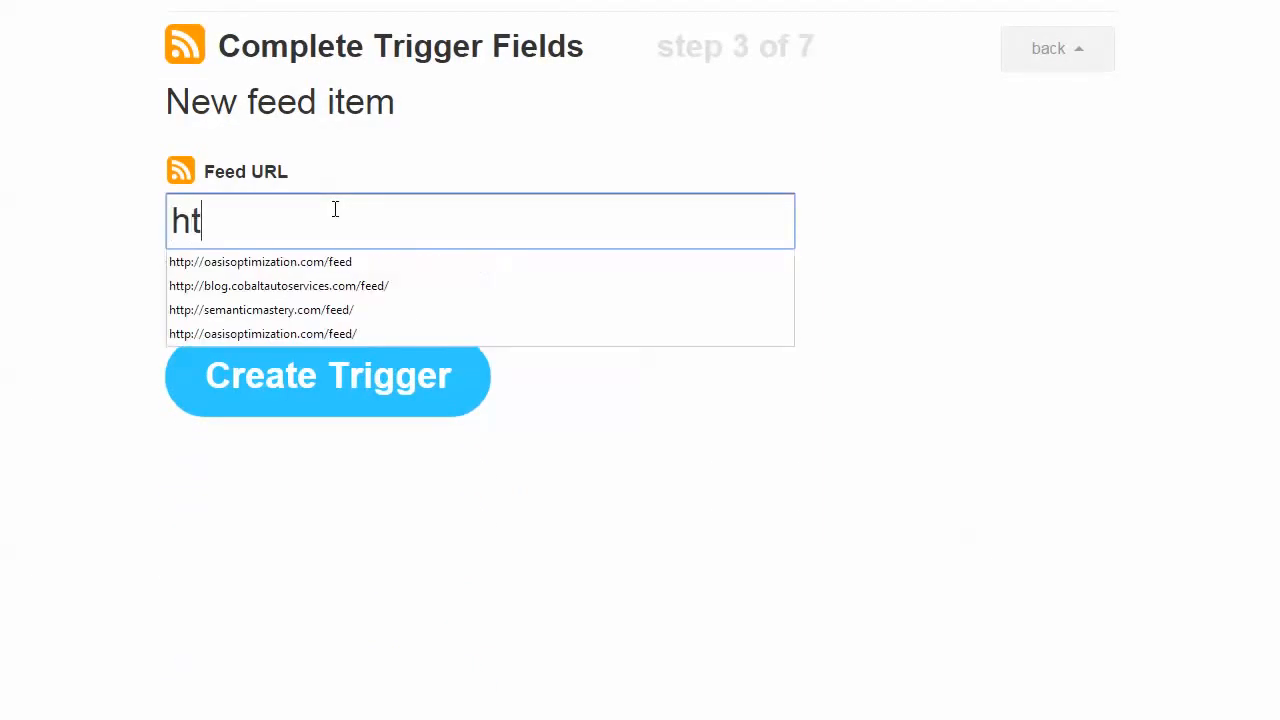
type("tp://")
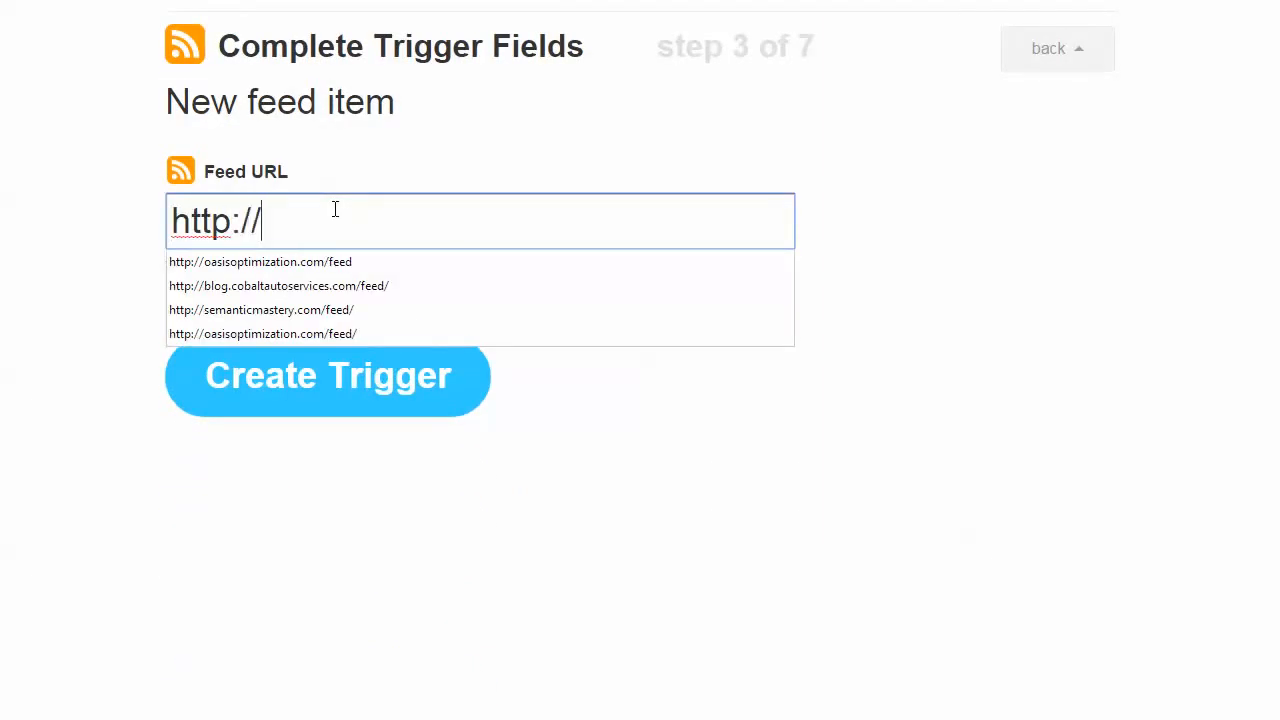
key("BackSpace")
key("BackSpace")
key("BackSpace")
key("BackSpace")
key("BackSpace")
key("BackSpace")
key("BackSpace")
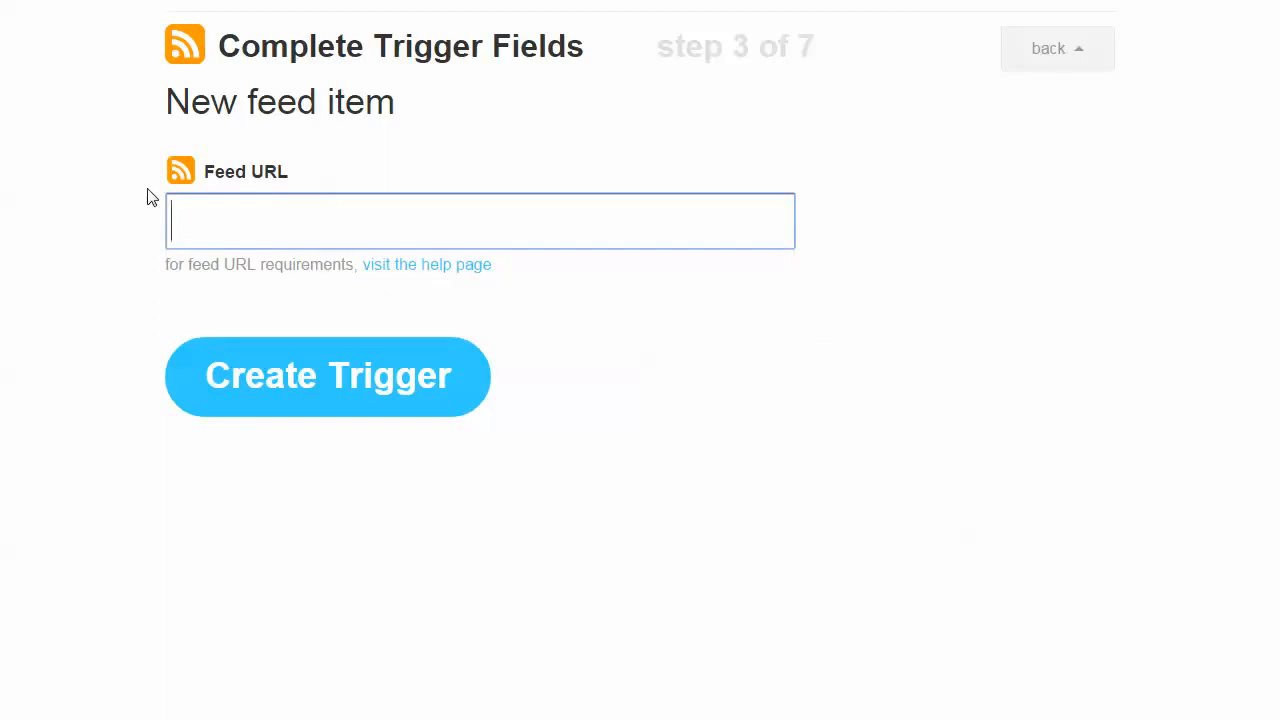
right_click(545, 223)
left_click(588, 340)
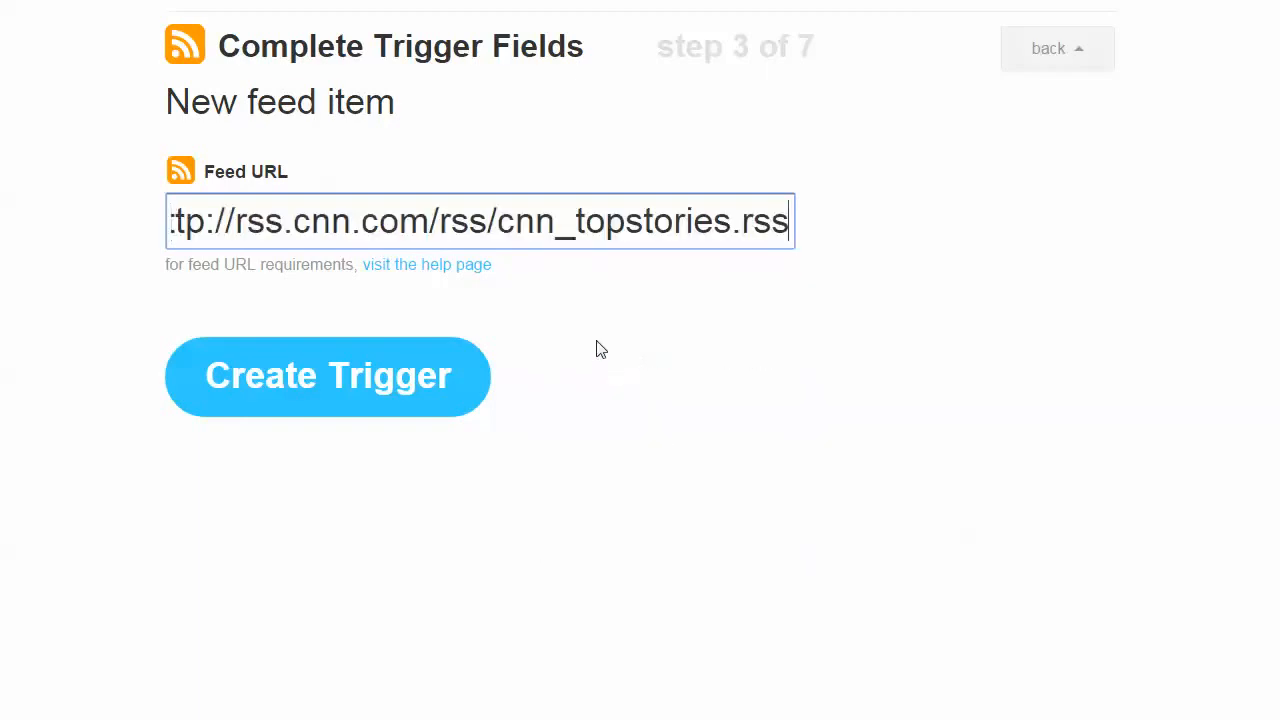
left_click_drag(651, 221, 139, 226)
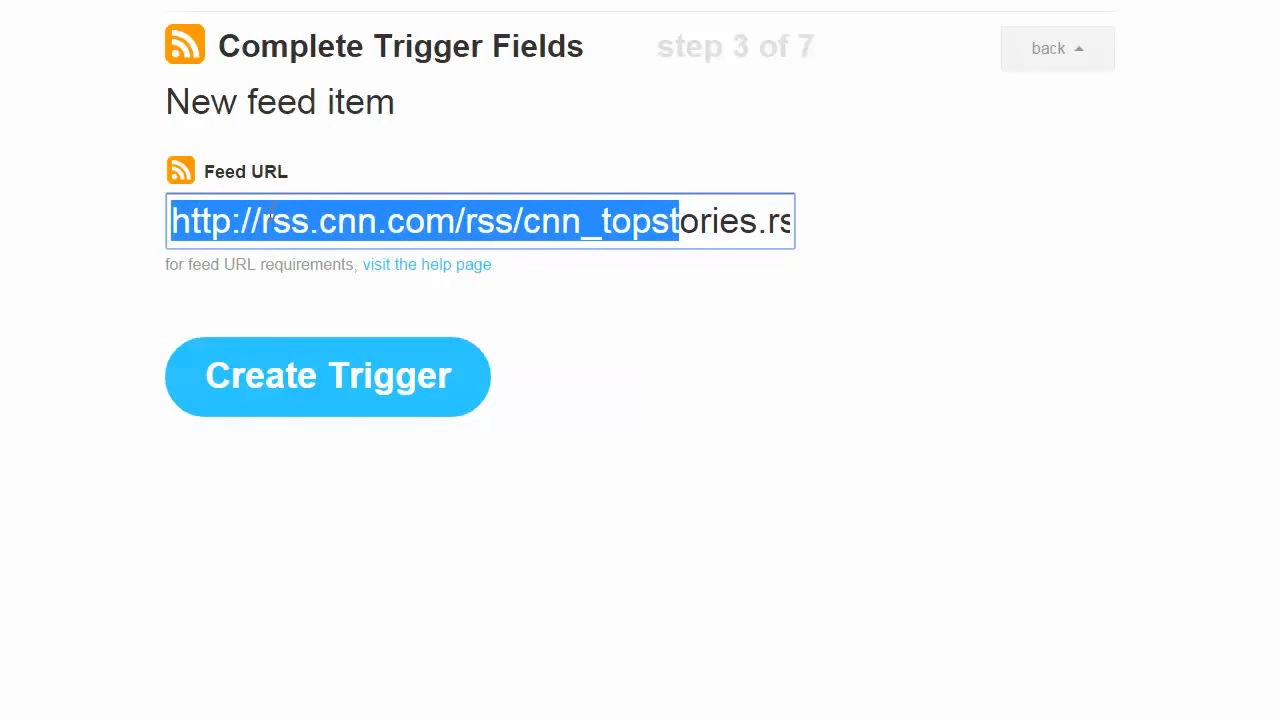
key("Home")
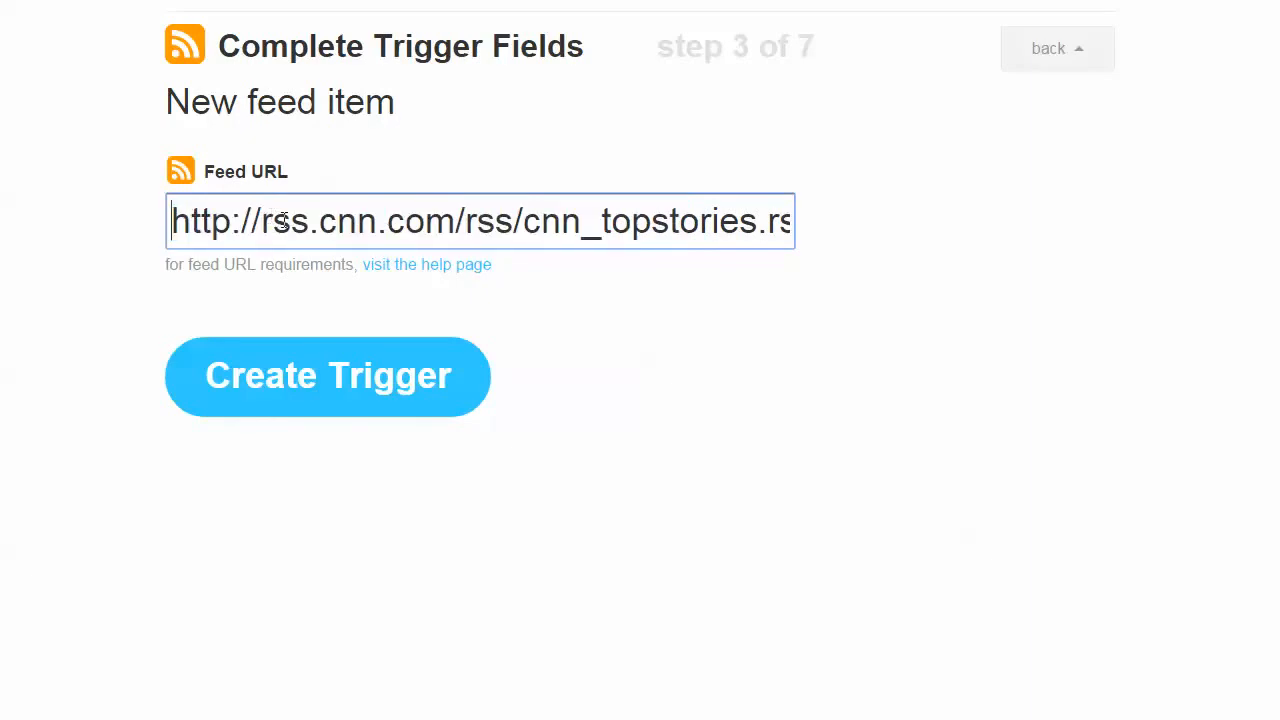
left_click(314, 388)
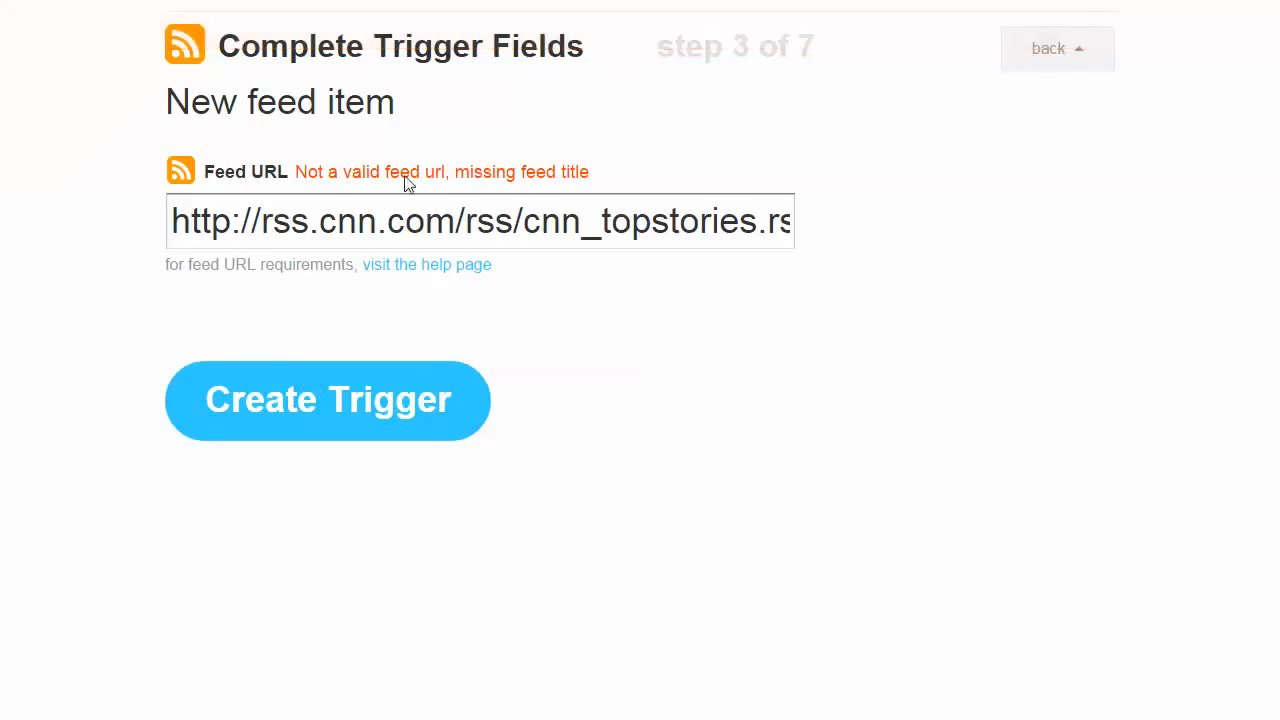
left_click_drag(390, 178, 498, 190)
left_click(692, 221)
key("ctrl+a")
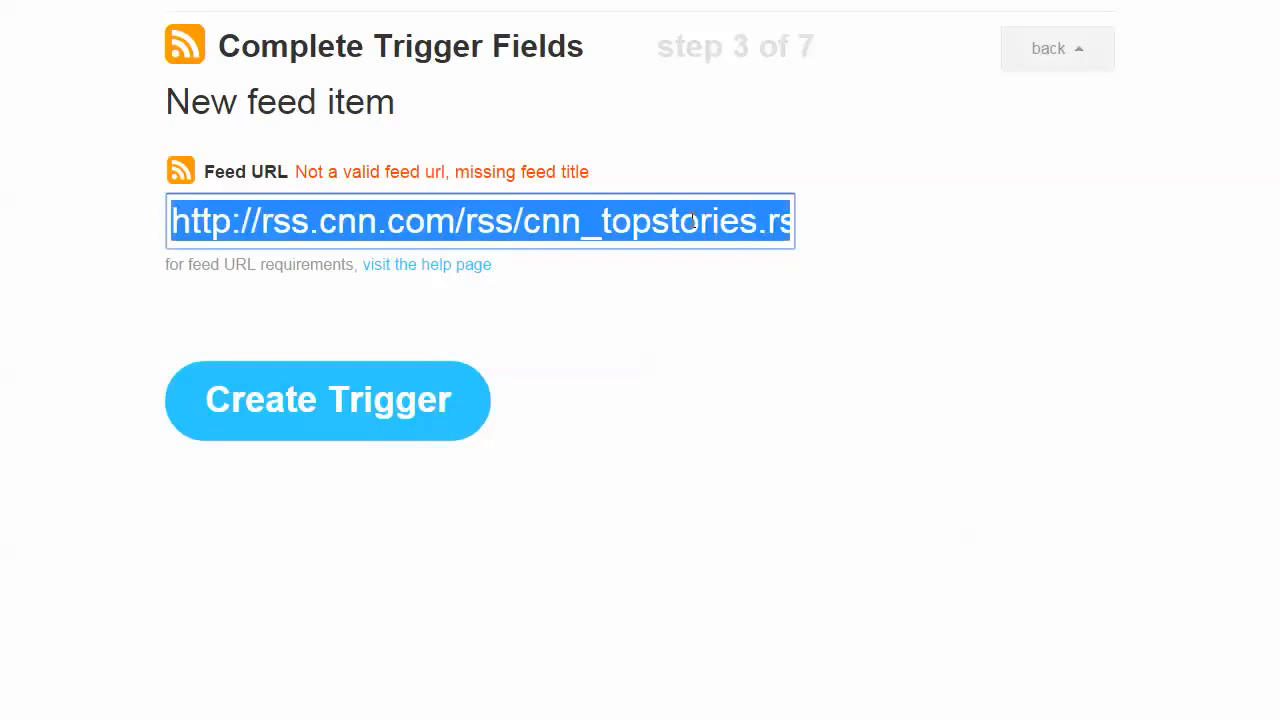
key("BackSpace")
key("ctrl+v")
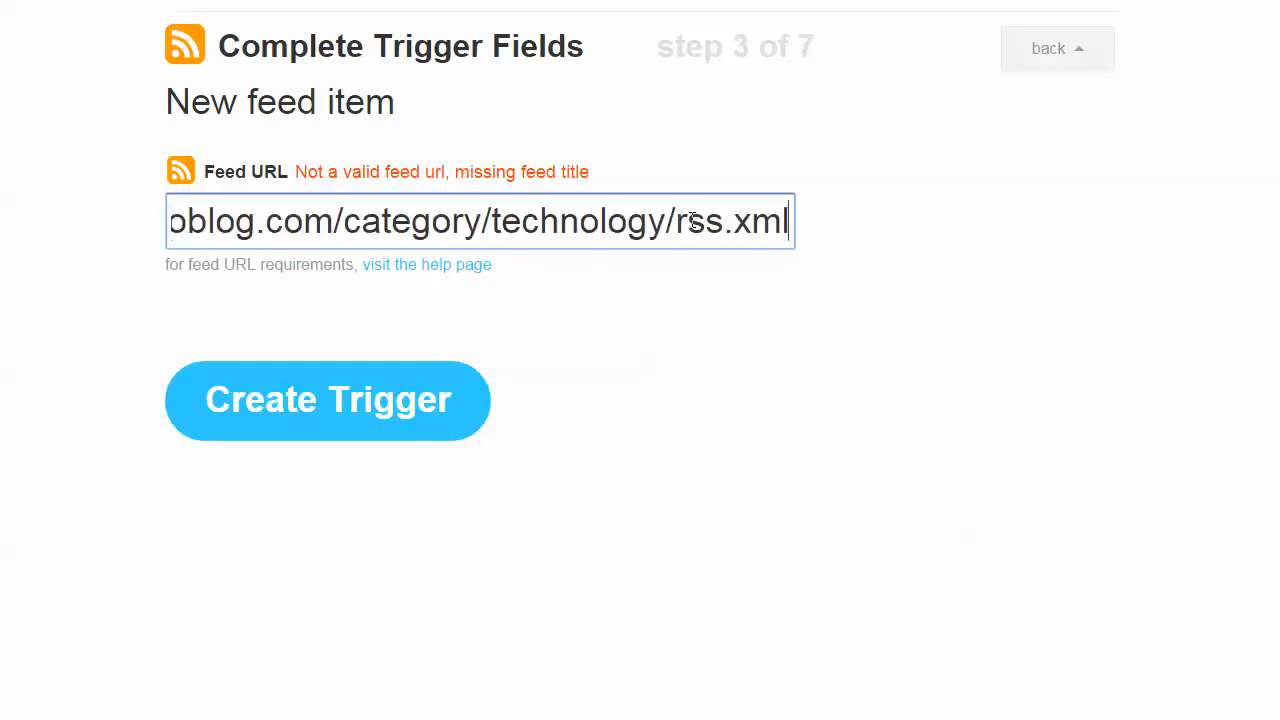
left_click_drag(645, 221, 95, 220)
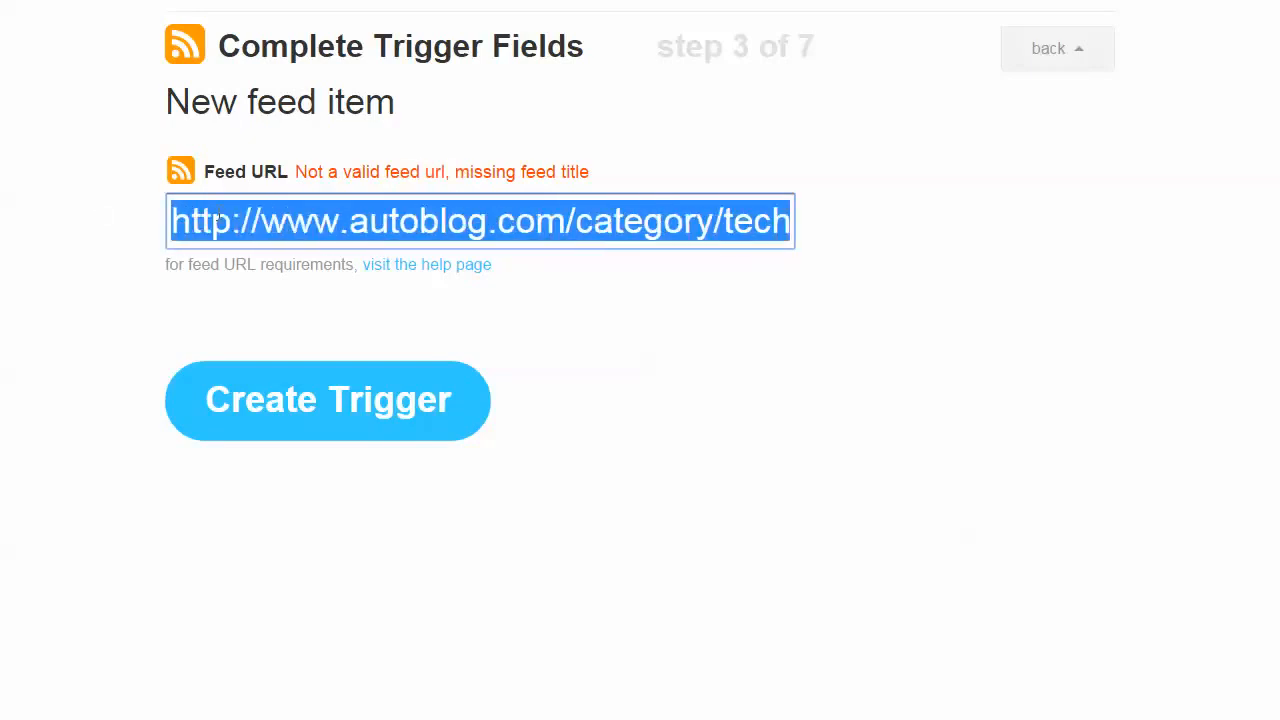
key("Right")
key("Right")
key("Right")
key("Right")
key("Right")
key("Right")
key("Right")
key("Right")
key("Right")
key("Right")
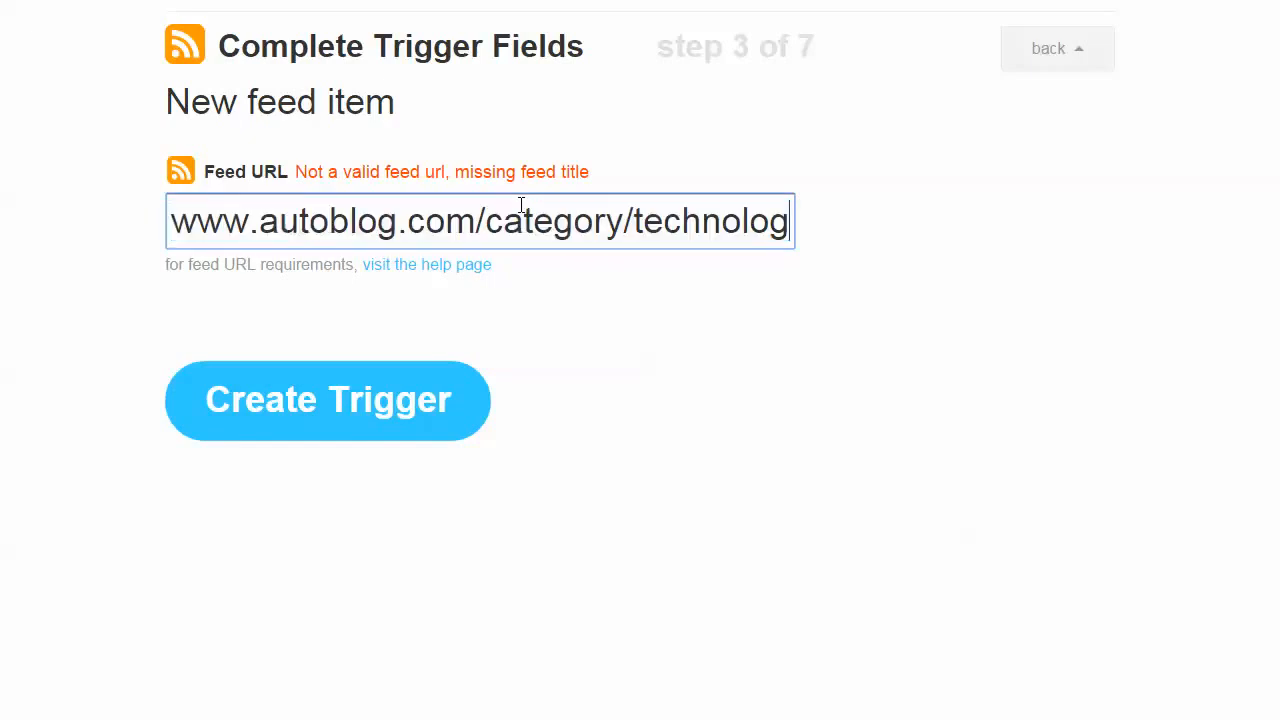
left_click(389, 414)
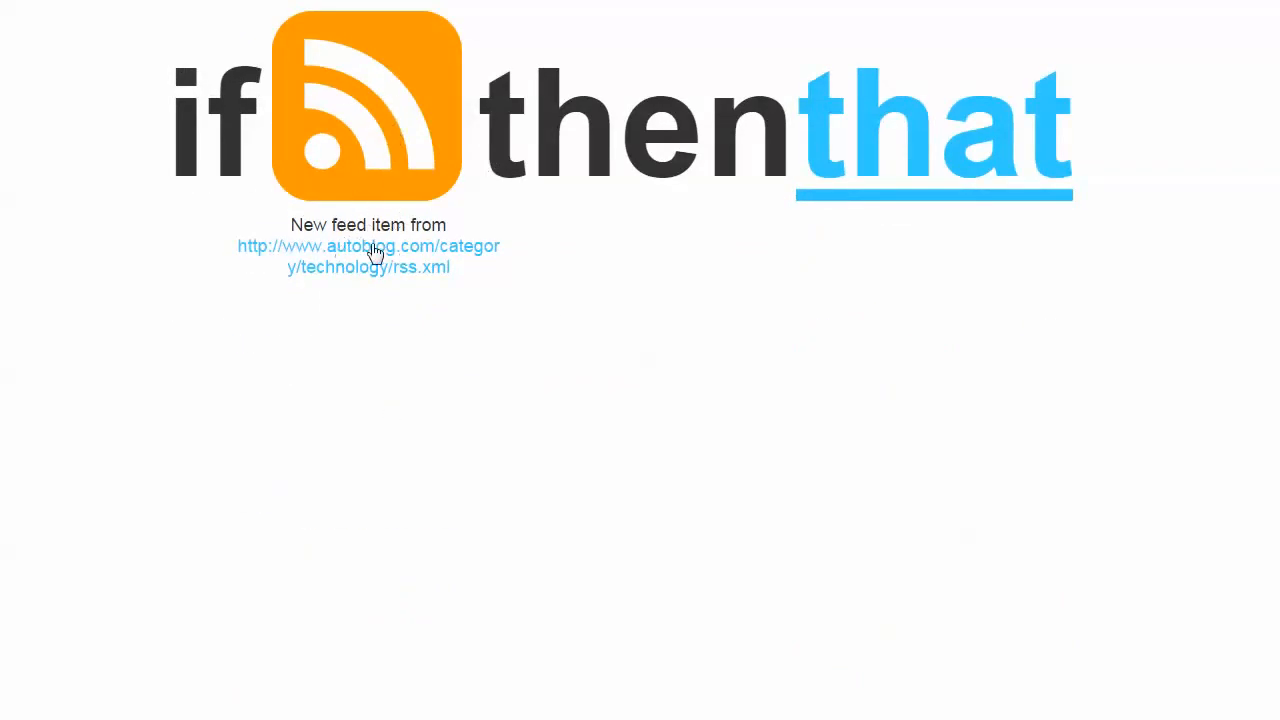
Open the recipe's action channel selection and look over the channels offered for the "that" part.
left_click(886, 129)
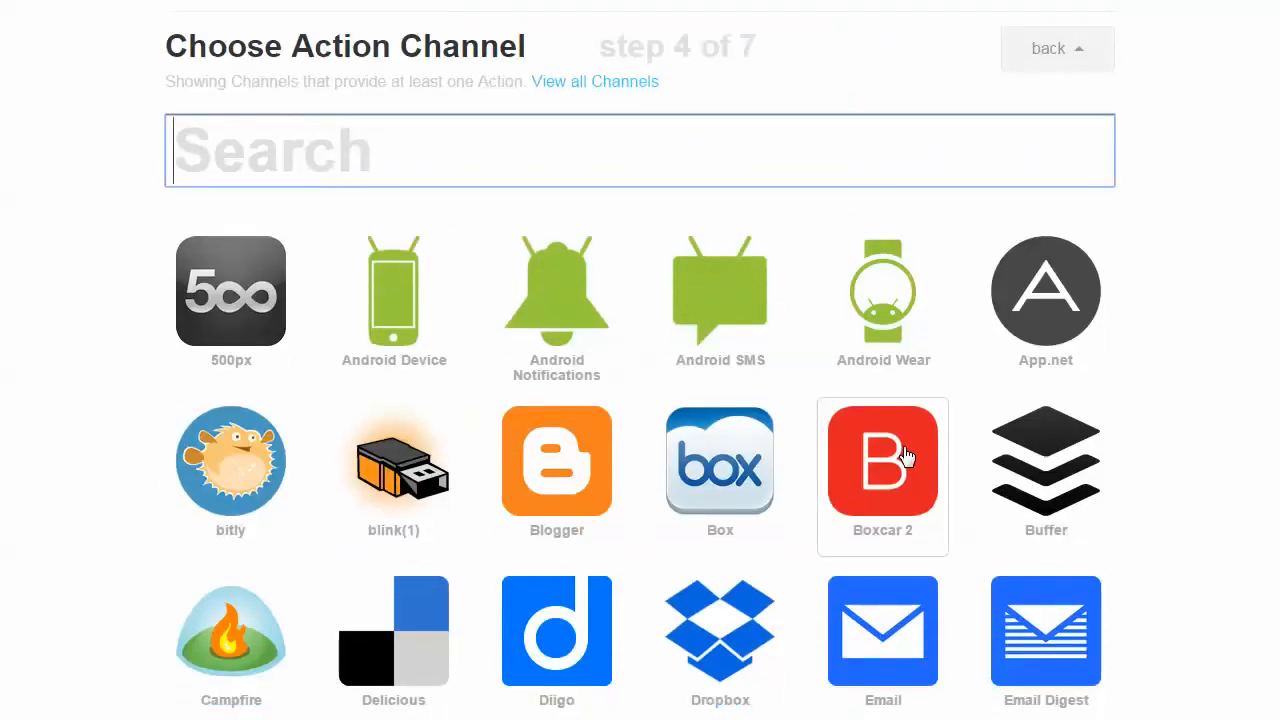
scroll(905, 455, "down", 3)
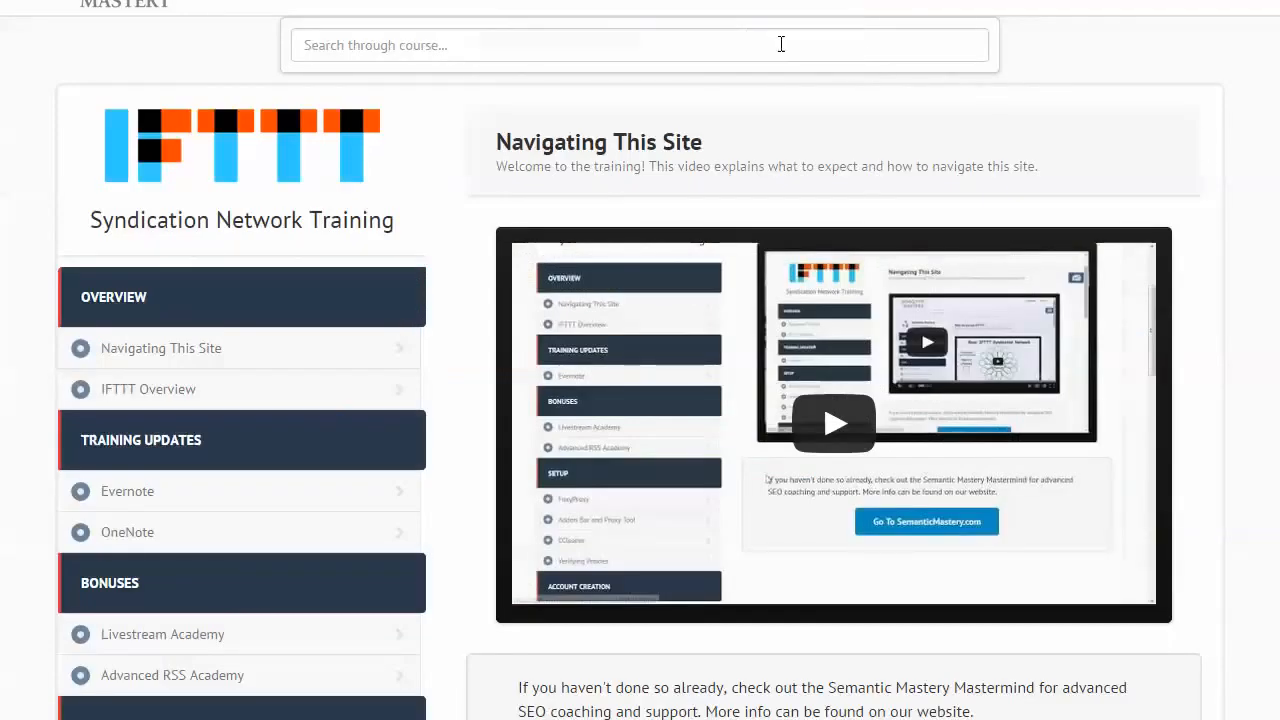
Switch to the IFTTT Syndication Network Training site and examine its course outline from Overview to IFTTT Training Videos.
left_click(779, 44)
scroll(640, 360, "down", 1)
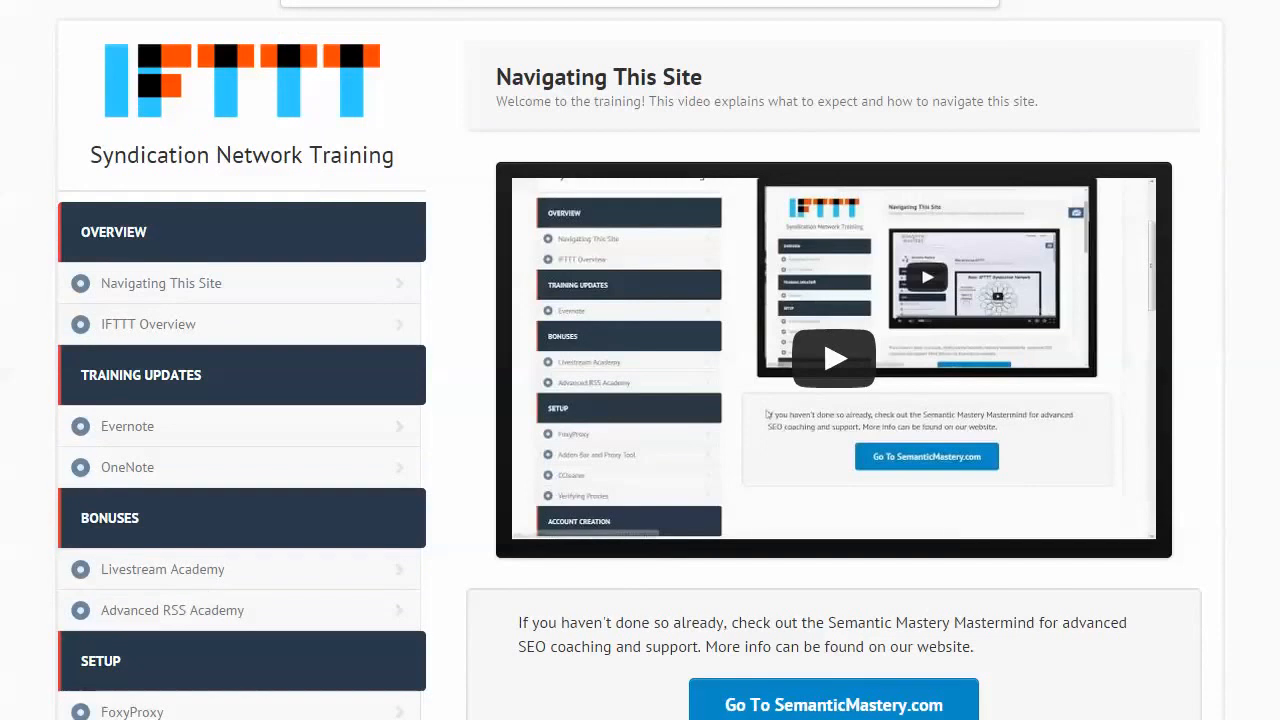
scroll(205, 195, "down", 2)
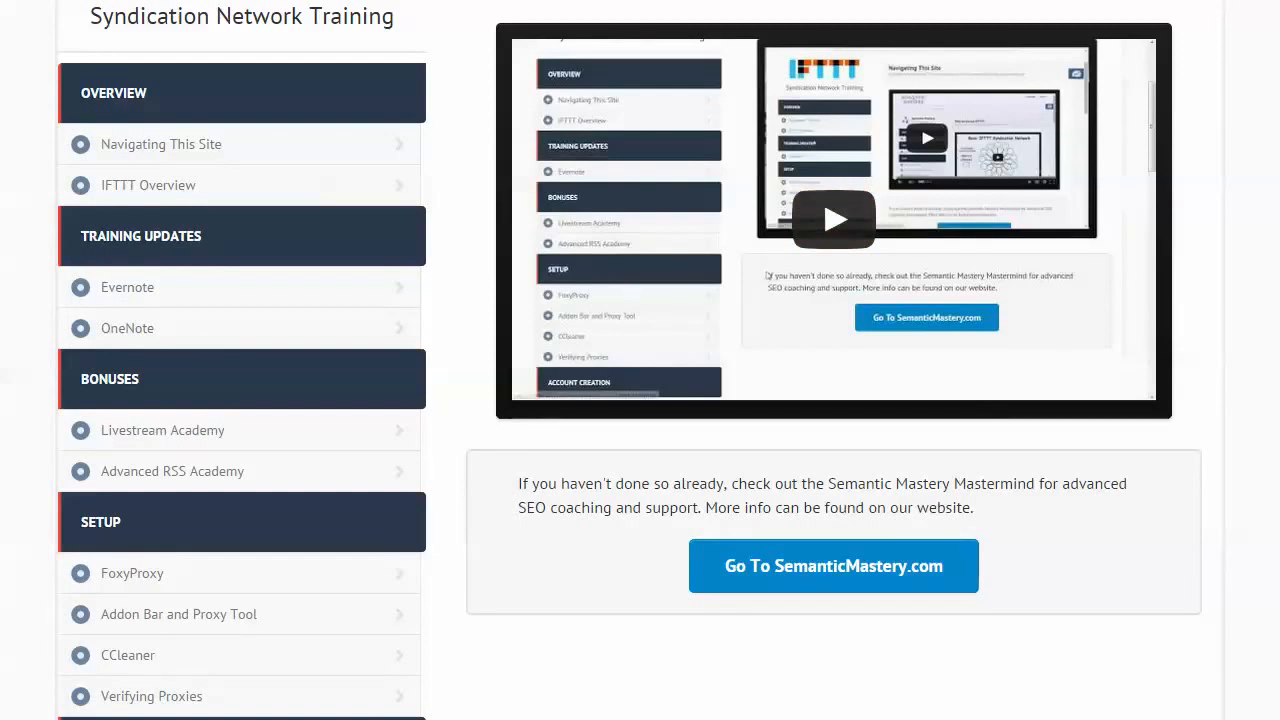
scroll(1277, 304, "down", 2)
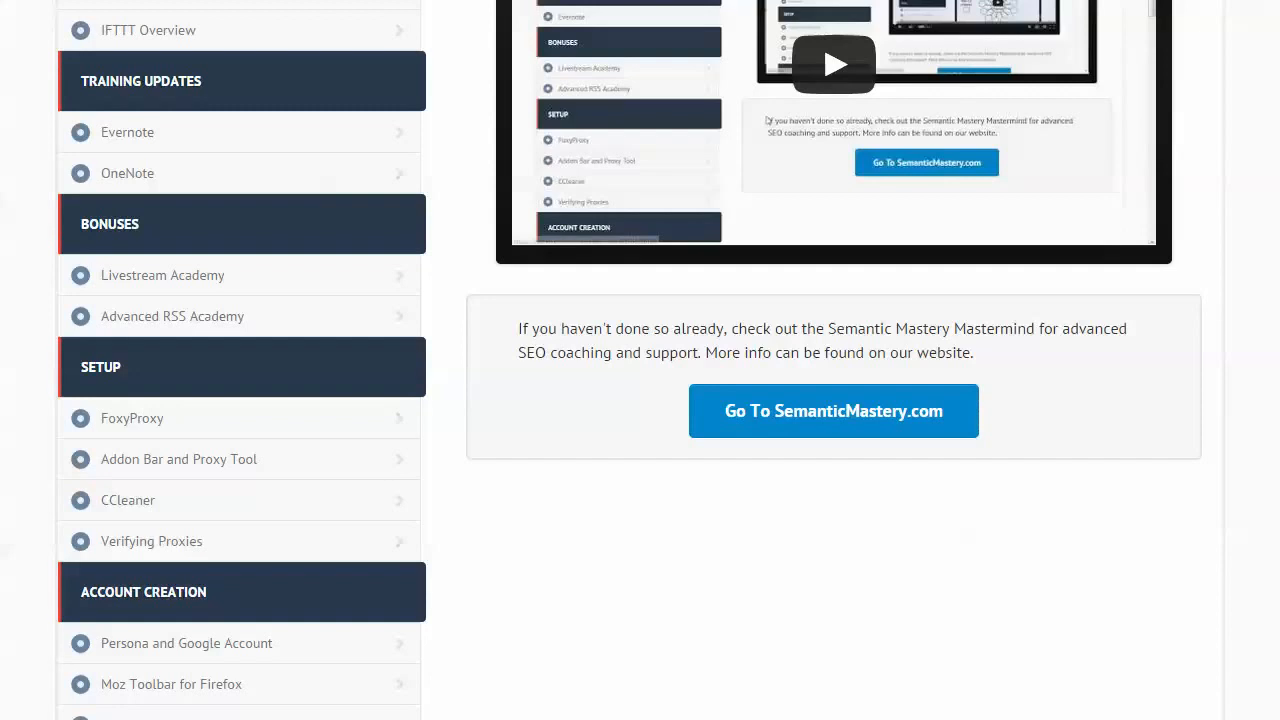
scroll(629, 360, "down", 1)
scroll(257, 189, "down", 2)
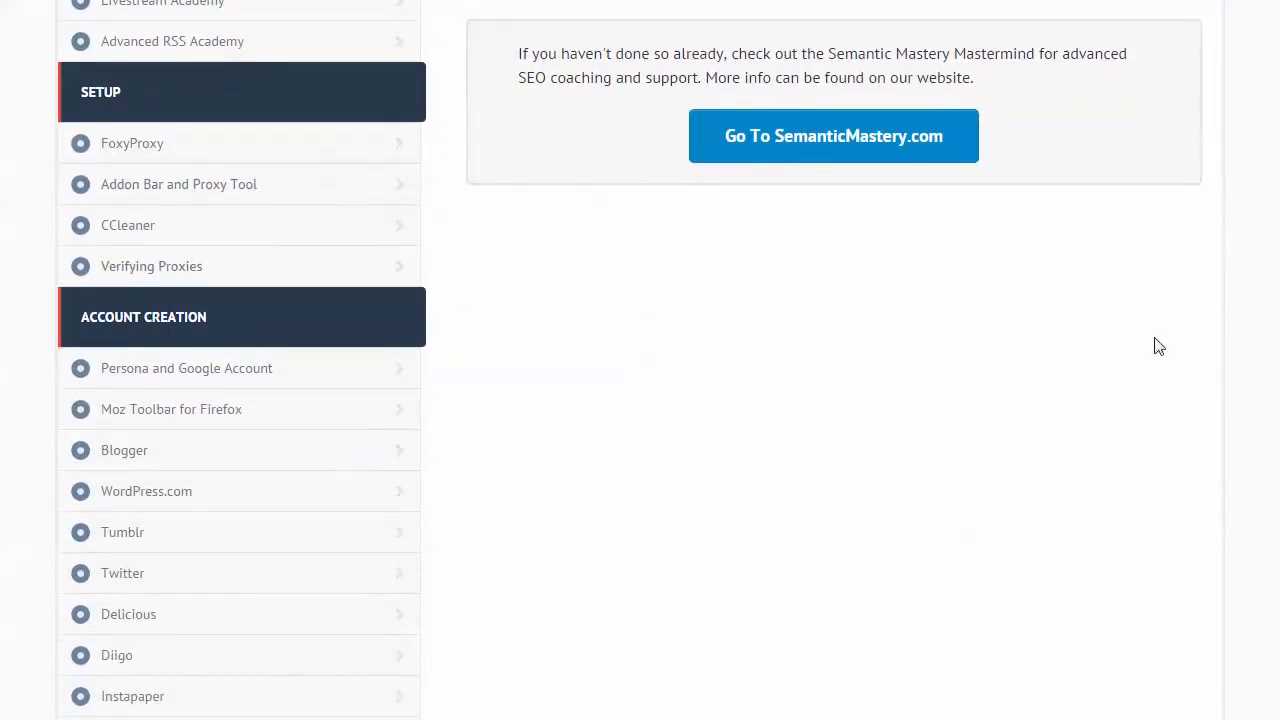
left_click_drag(1276, 310, 1274, 421)
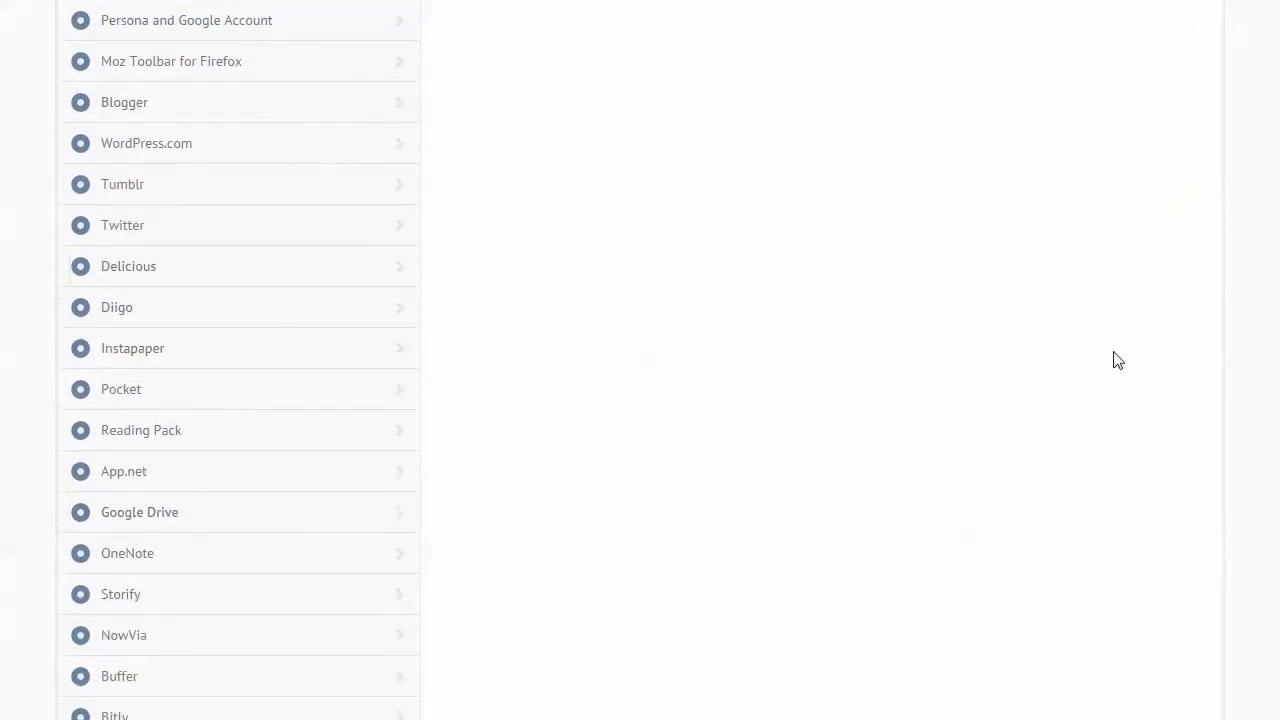
left_click_drag(1278, 347, 1249, 571)
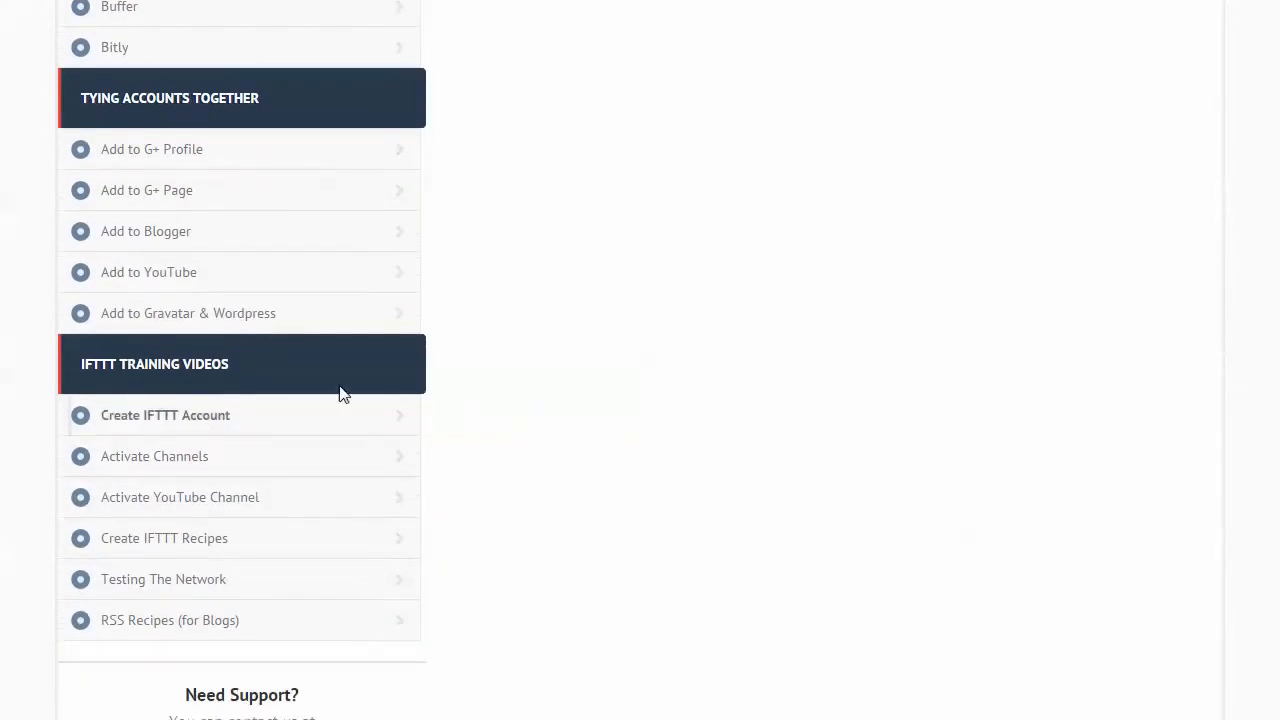
scroll(1277, 614, "up", 5)
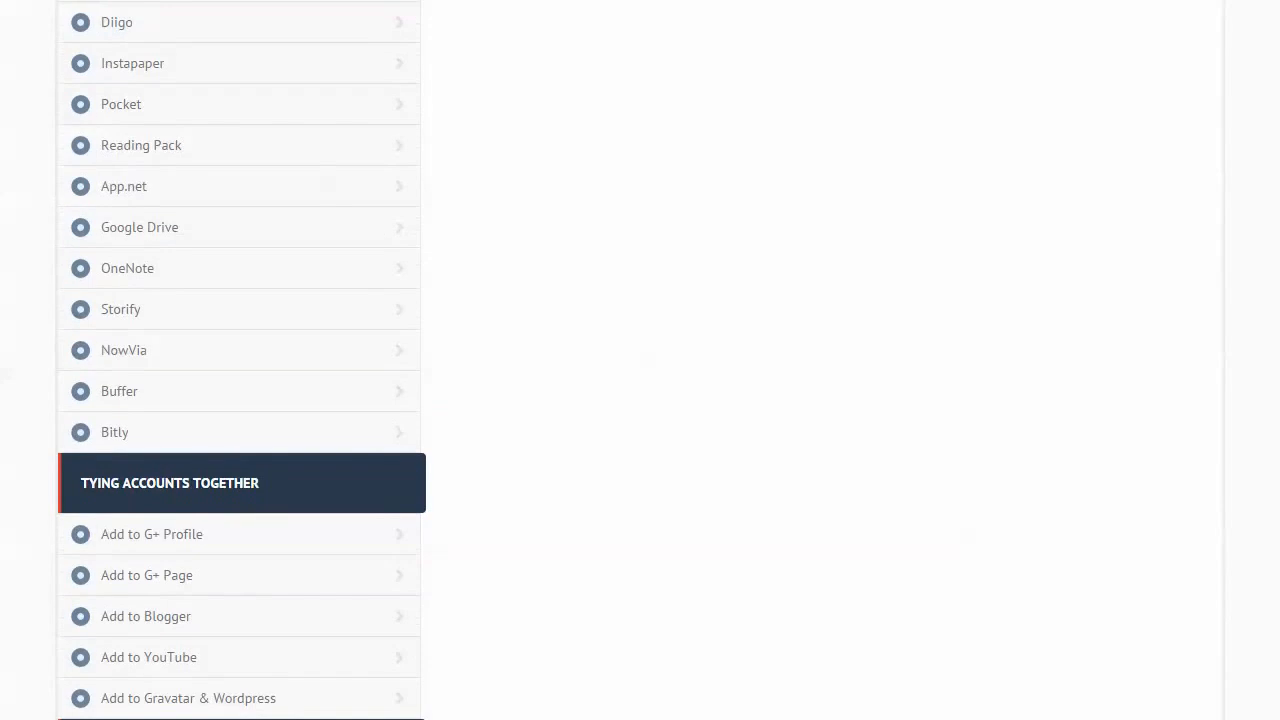
scroll(1257, 194, "up", 10)
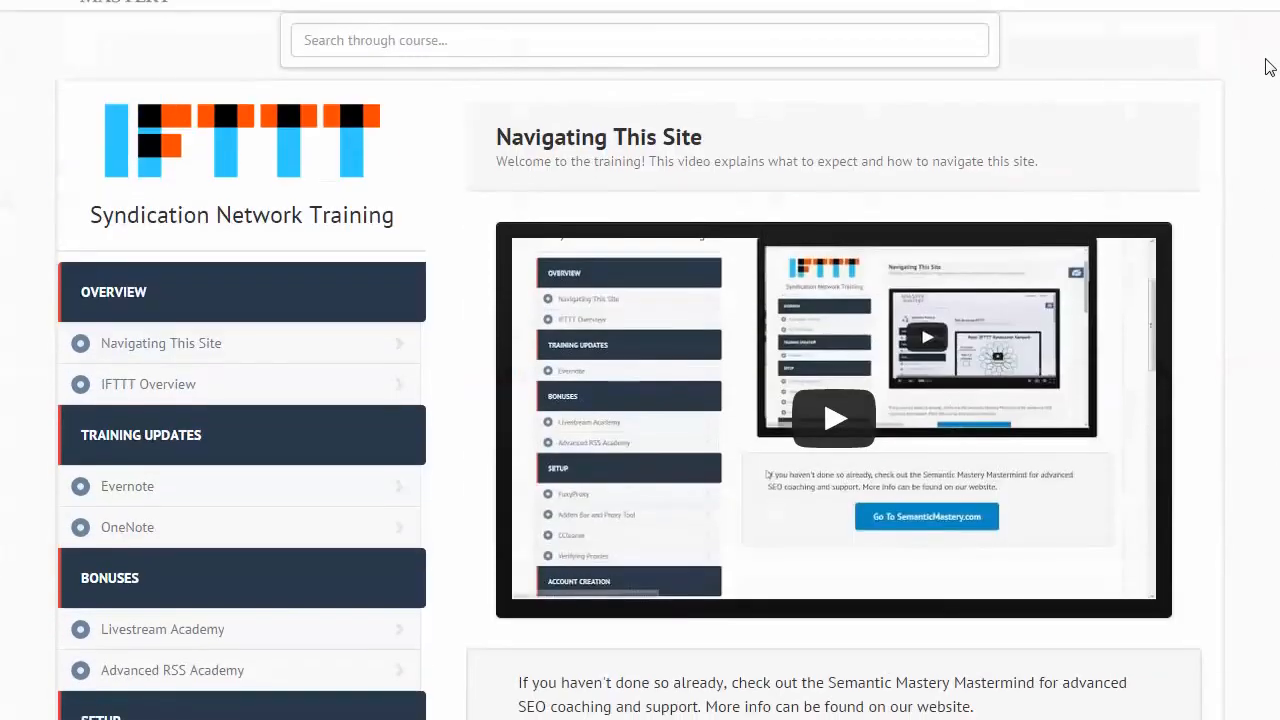